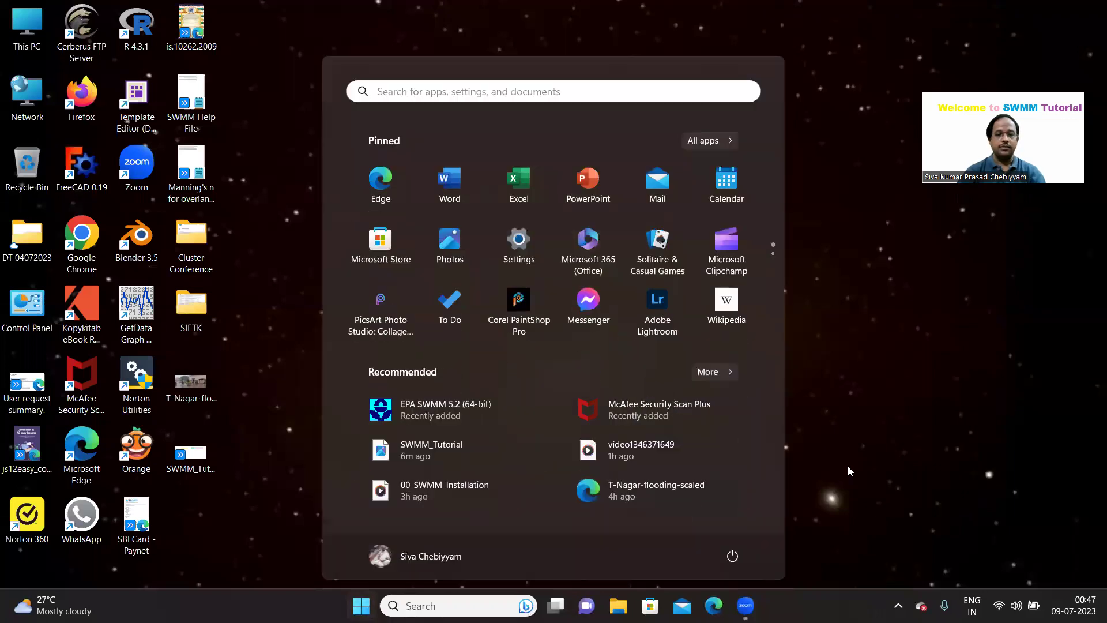
# - Launch EPA SWMM 5.2 and dismiss the Welcome screen
pyautogui.click(472, 397)
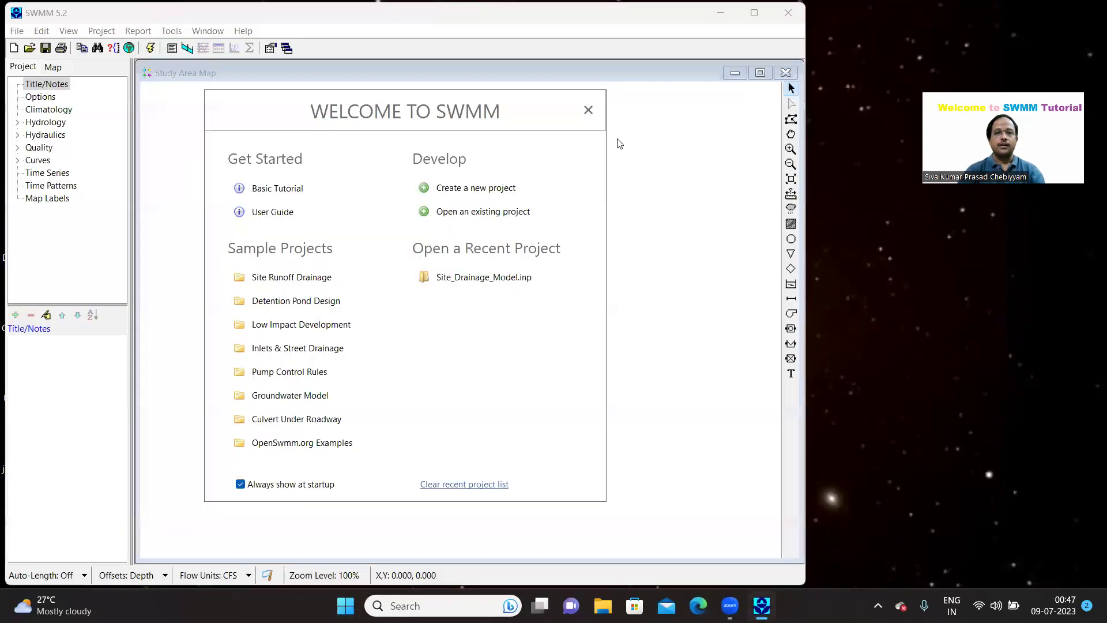
pyautogui.press('Escape')
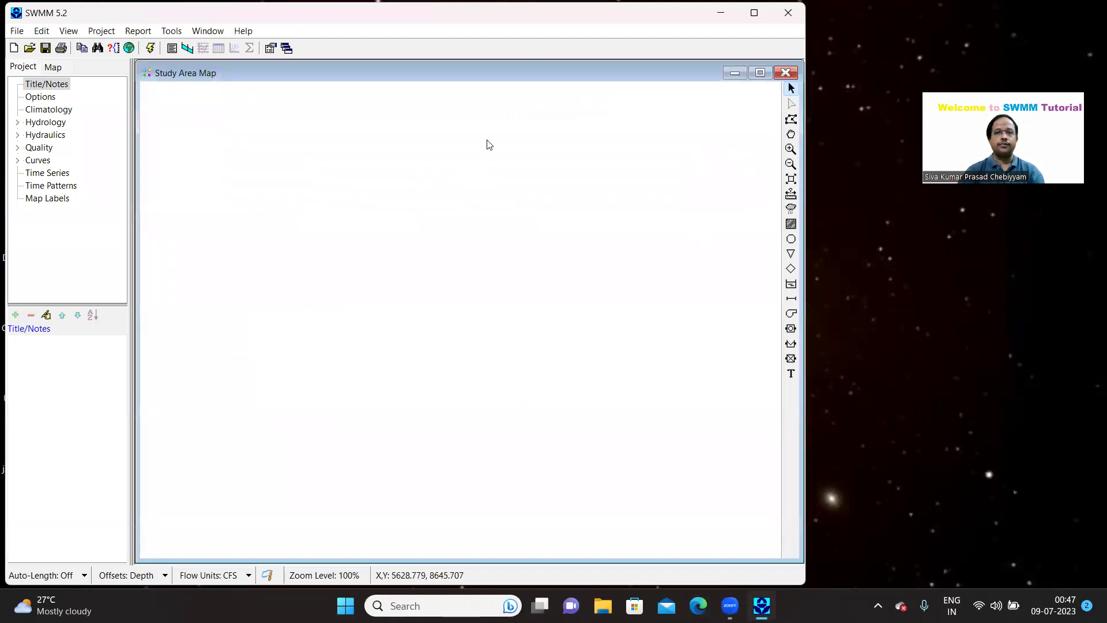
pyautogui.click(753, 13)
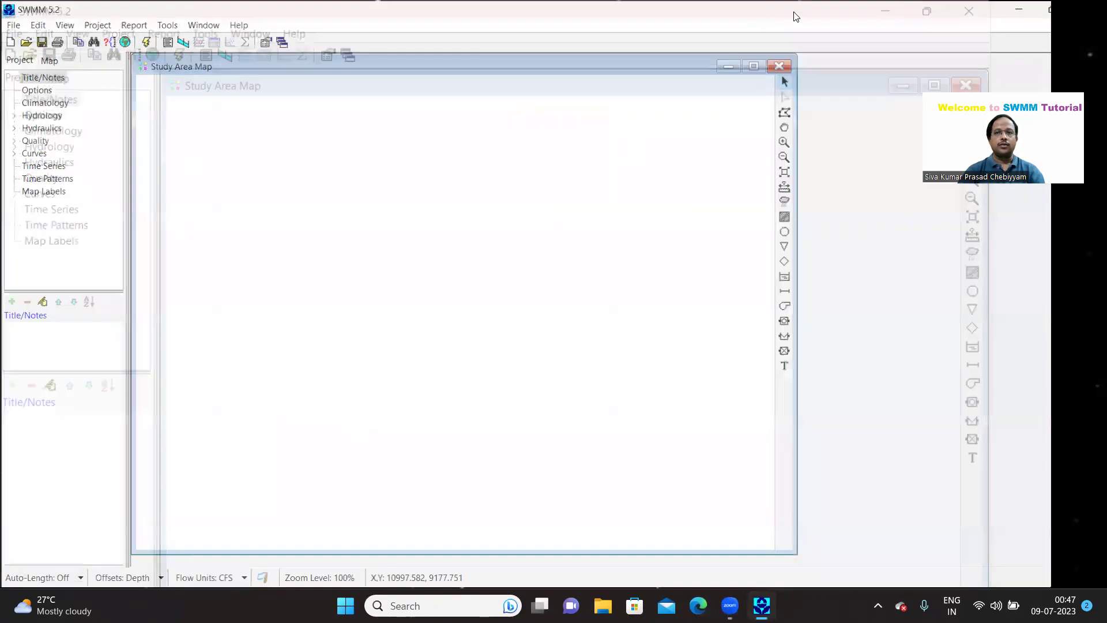
pyautogui.click(1056, 9)
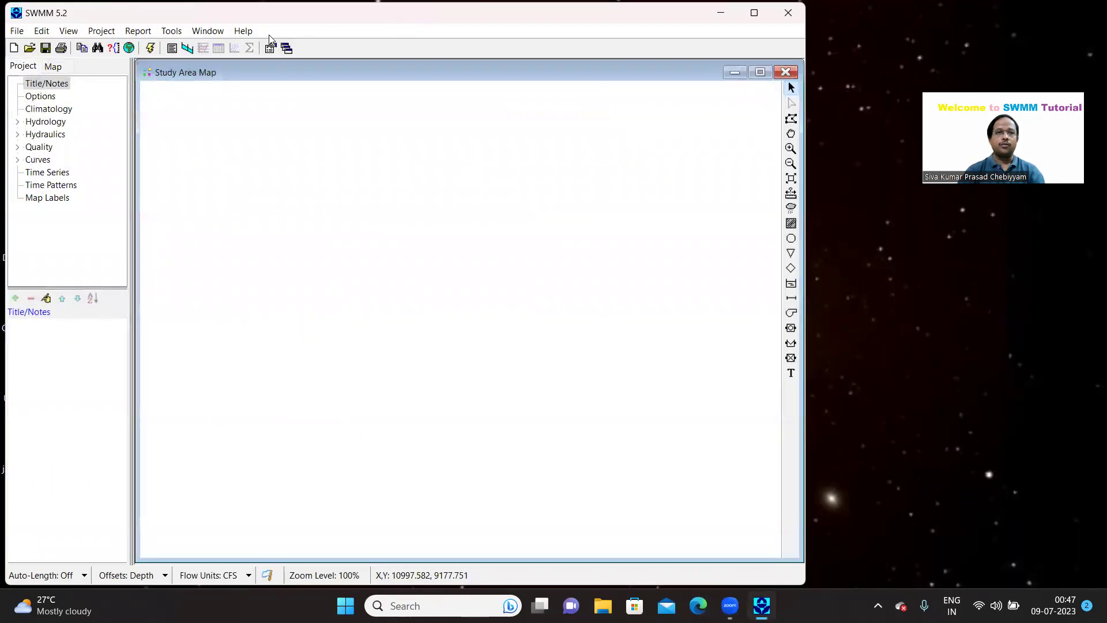
# - Open the Basic Tutorial from Help > Tutorials
pyautogui.click(242, 31)
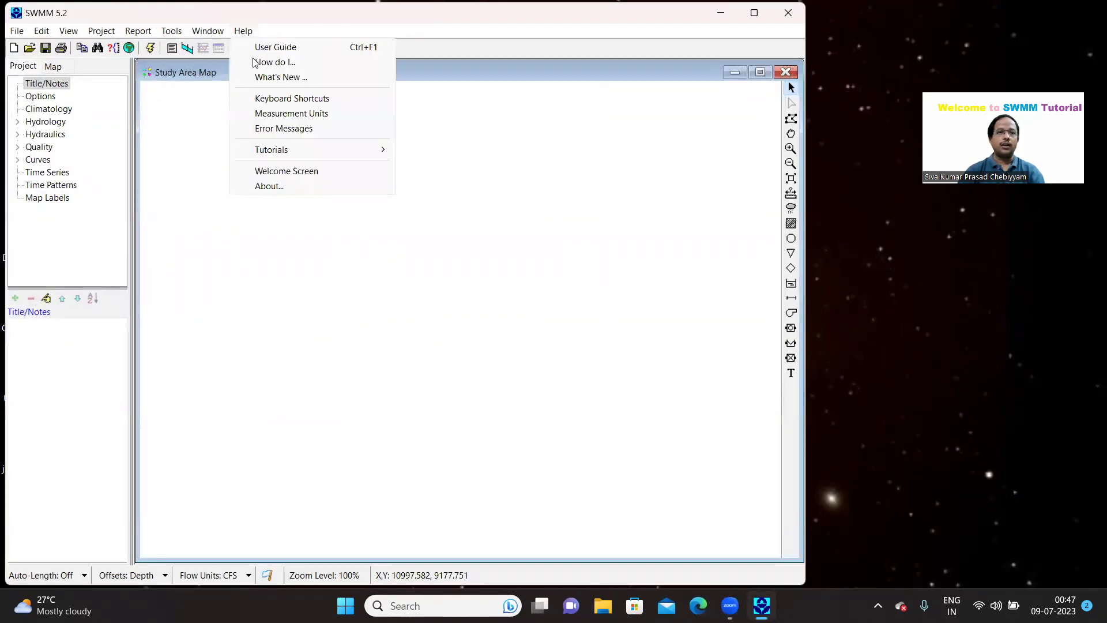
pyautogui.moveTo(269, 151)
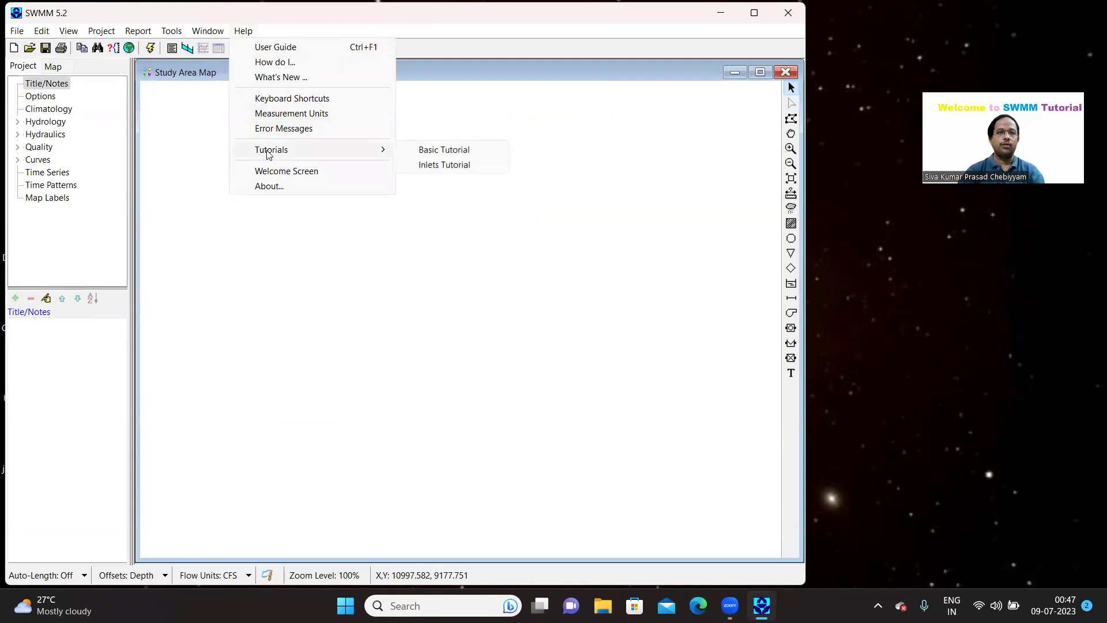
pyautogui.click(434, 151)
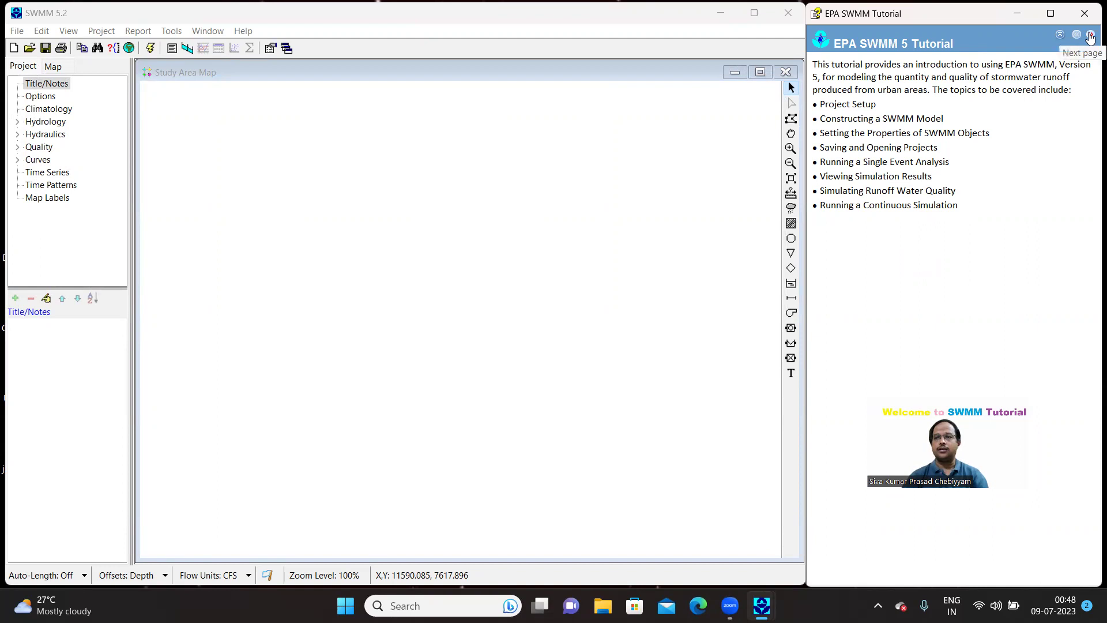
# - Advance the tutorial to Example Study Area and place its Study Area Map beside the project
pyautogui.click(1090, 37)
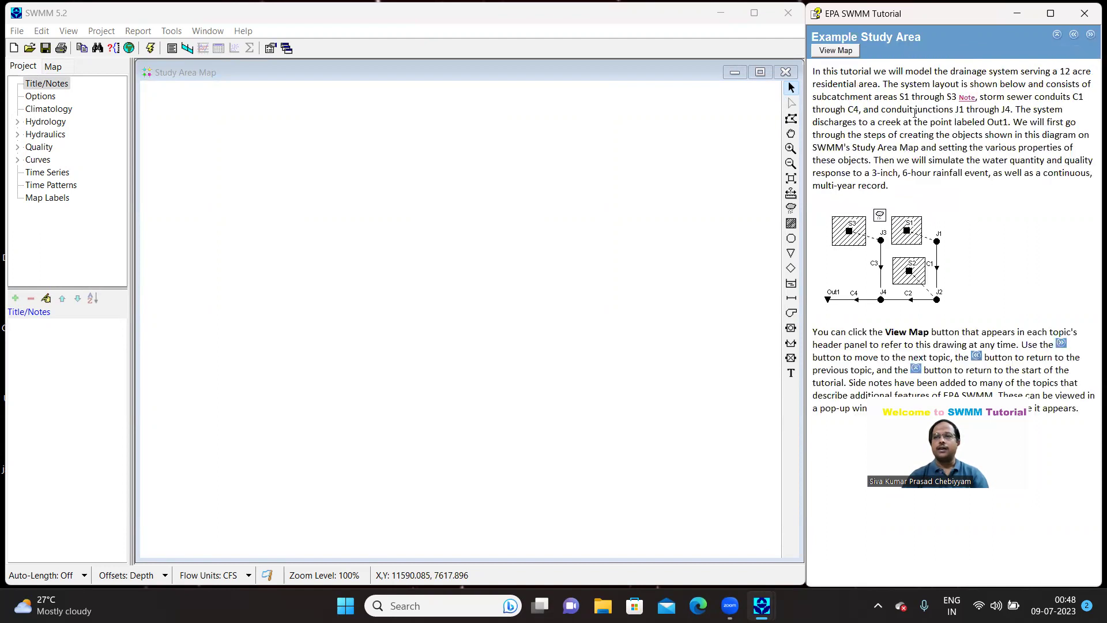
pyautogui.click(838, 51)
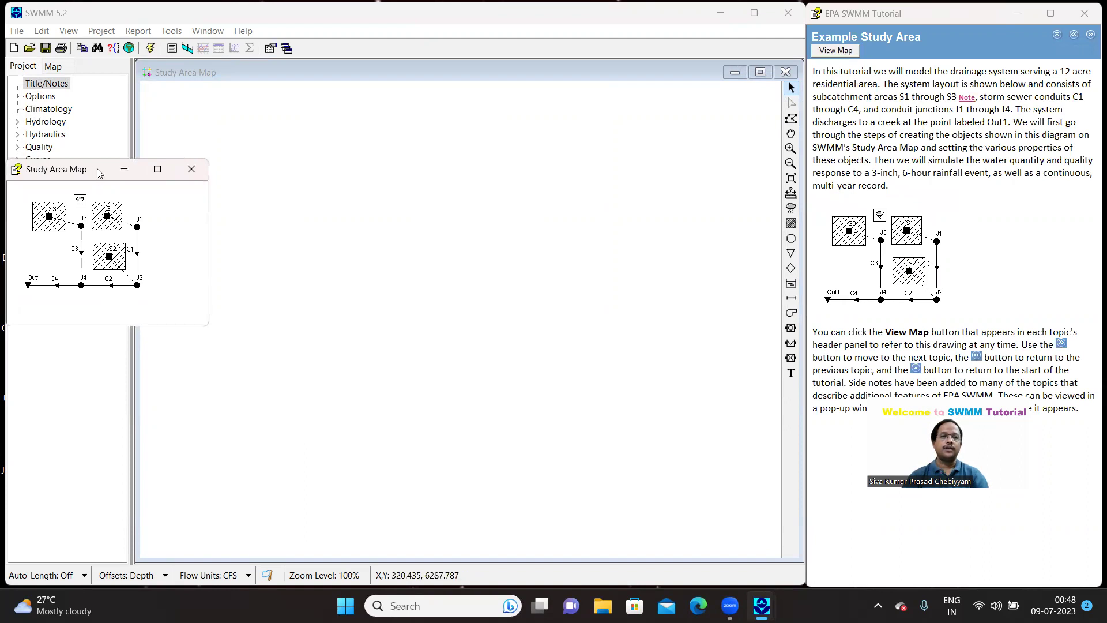
pyautogui.moveTo(97, 168); pyautogui.dragTo(318, 168)
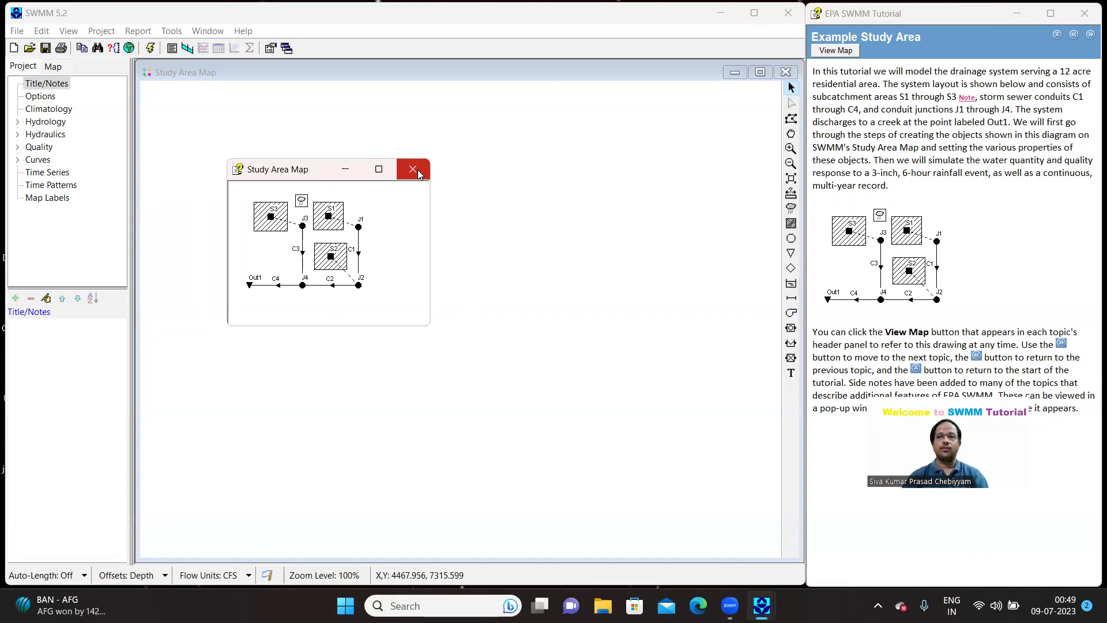
# - Close the map popup, move the tutorial to Project Setup, and start a new blank project
pyautogui.click(413, 169)
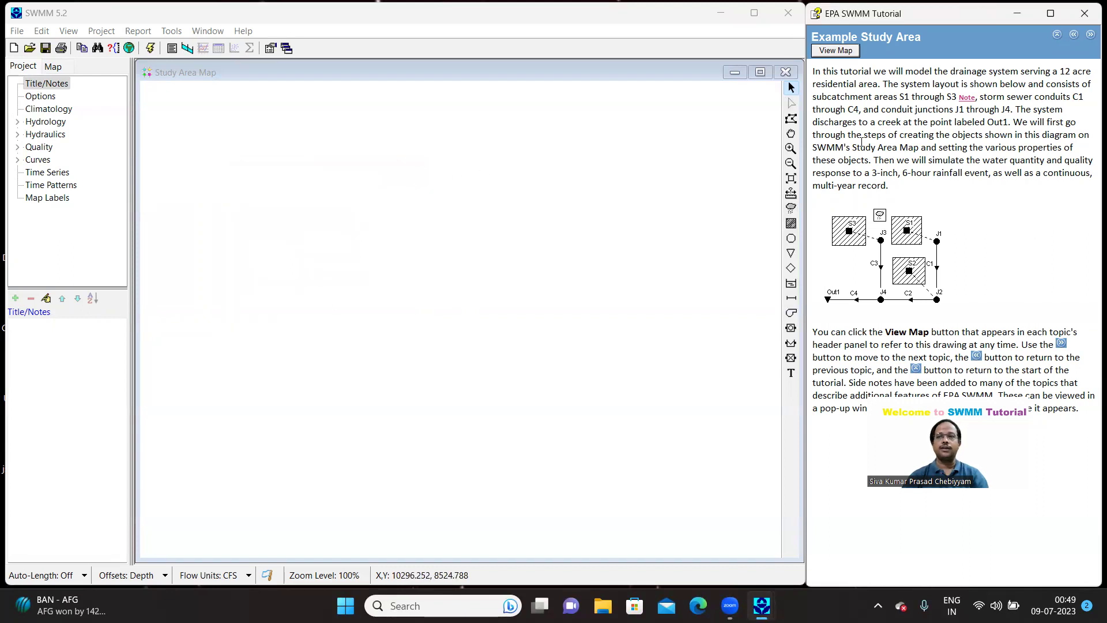
pyautogui.click(1090, 36)
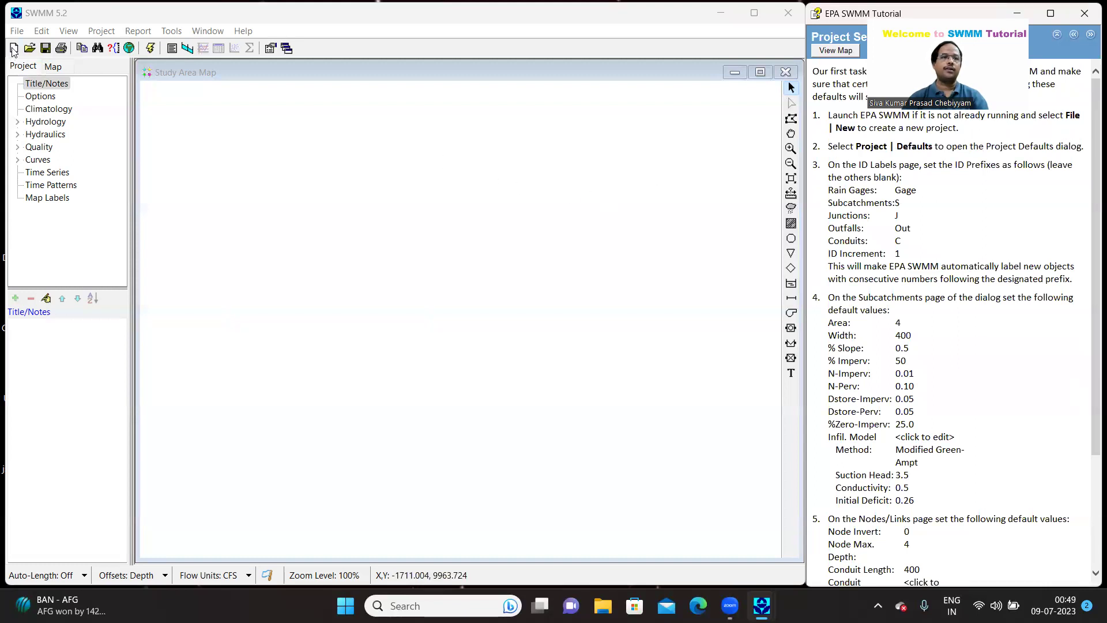
pyautogui.click(24, 33)
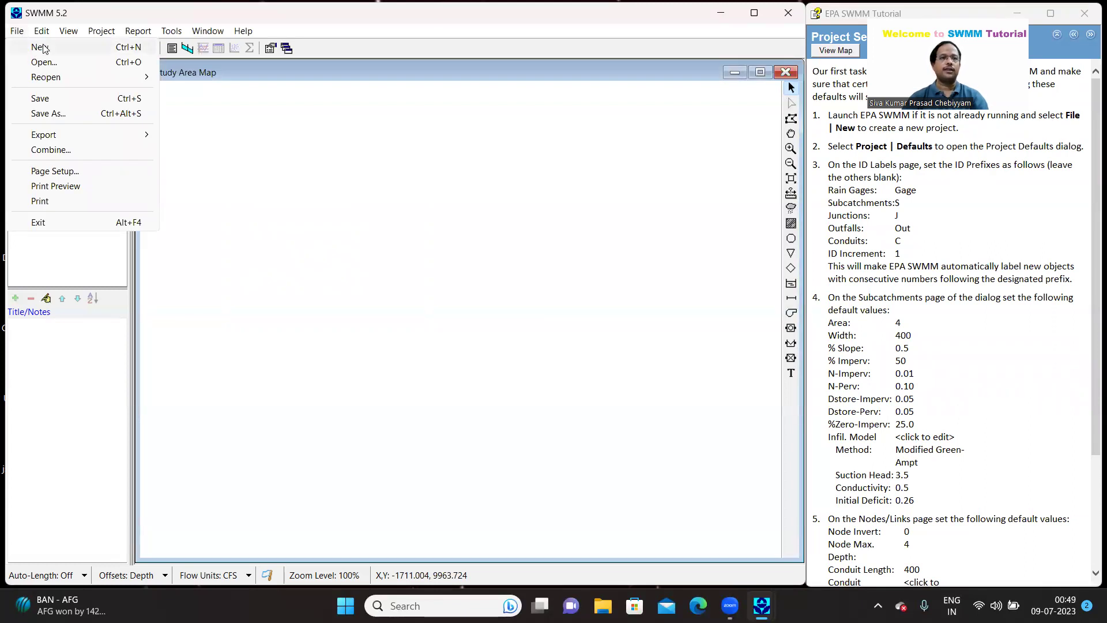
pyautogui.click(43, 49)
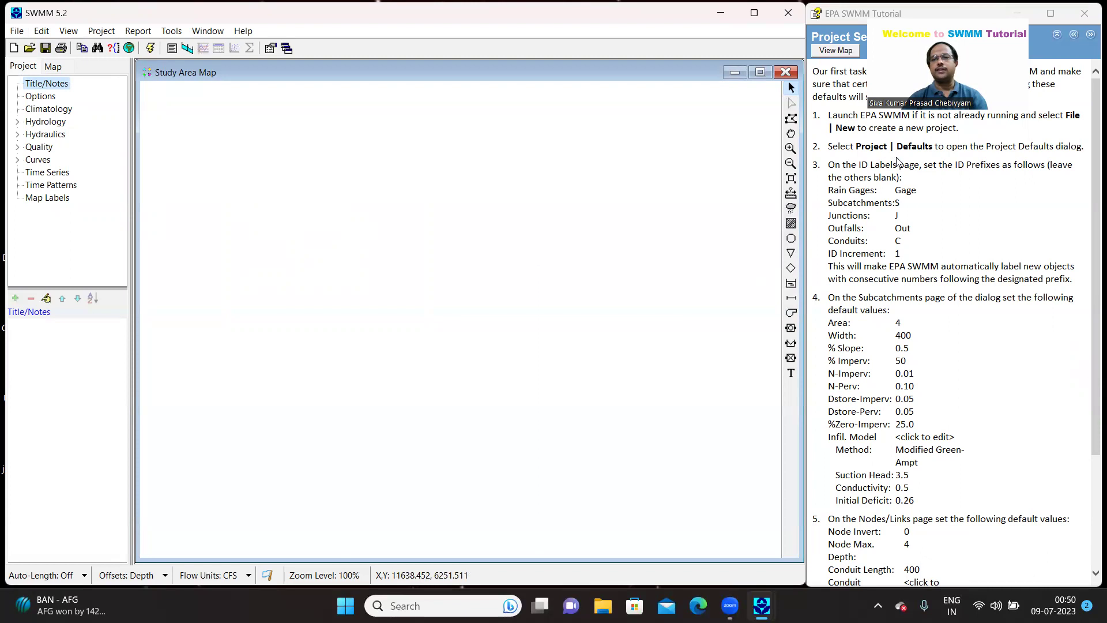
pyautogui.click(103, 32)
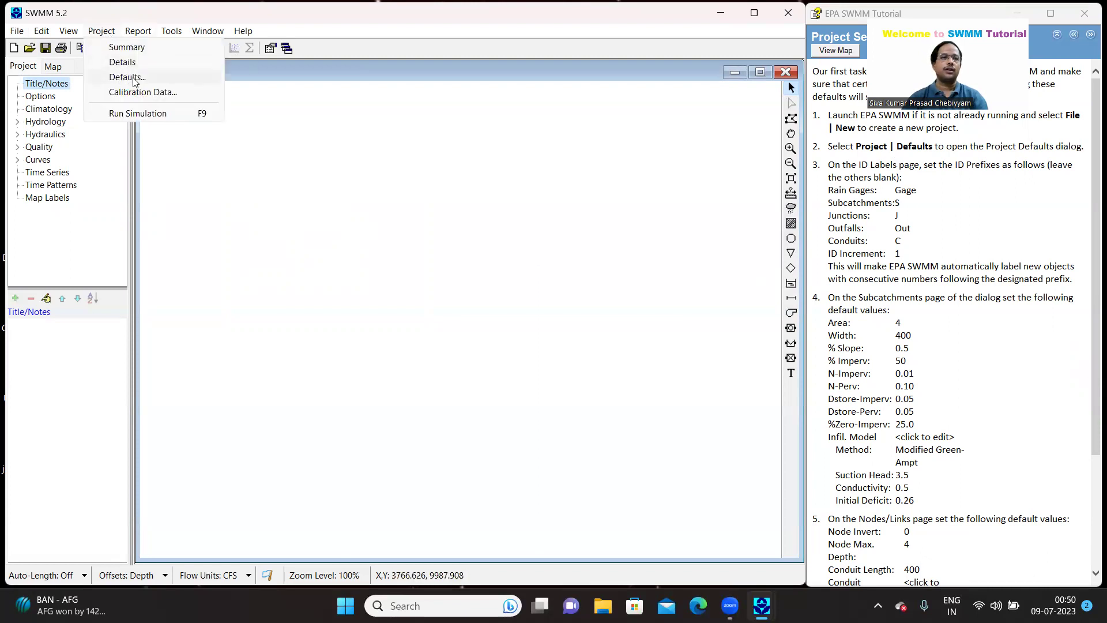
# - In Project Defaults, set ID prefixes Gage, S, J, Out and C for gages, subcatchments, junctions, outfalls, conduits
pyautogui.click(133, 78)
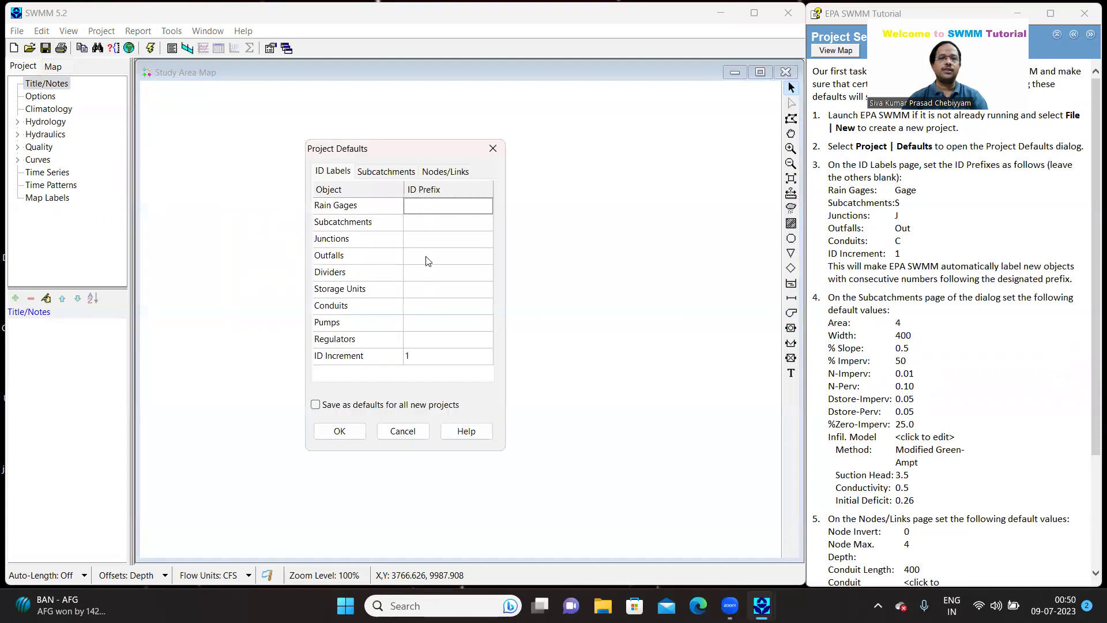
pyautogui.click(426, 206)
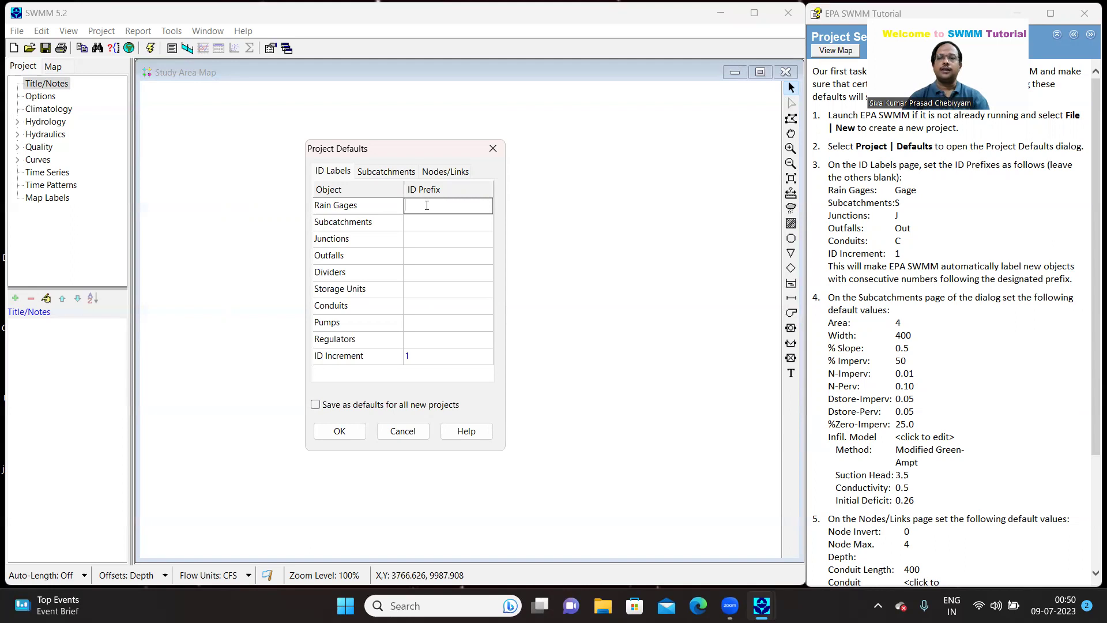
pyautogui.write('Gage')
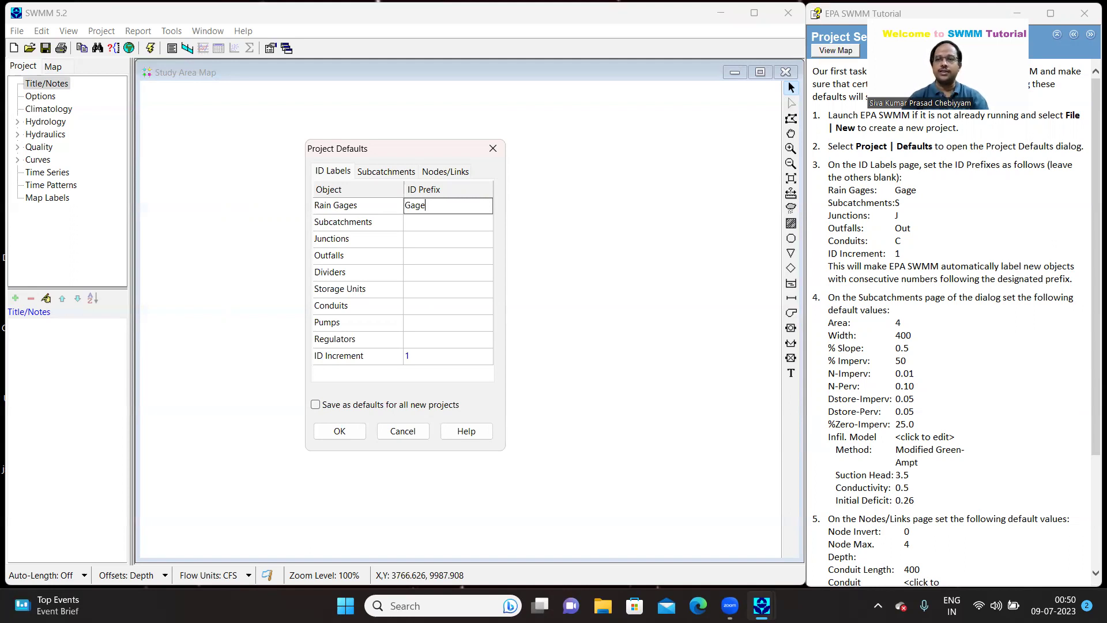
pyautogui.click(420, 222)
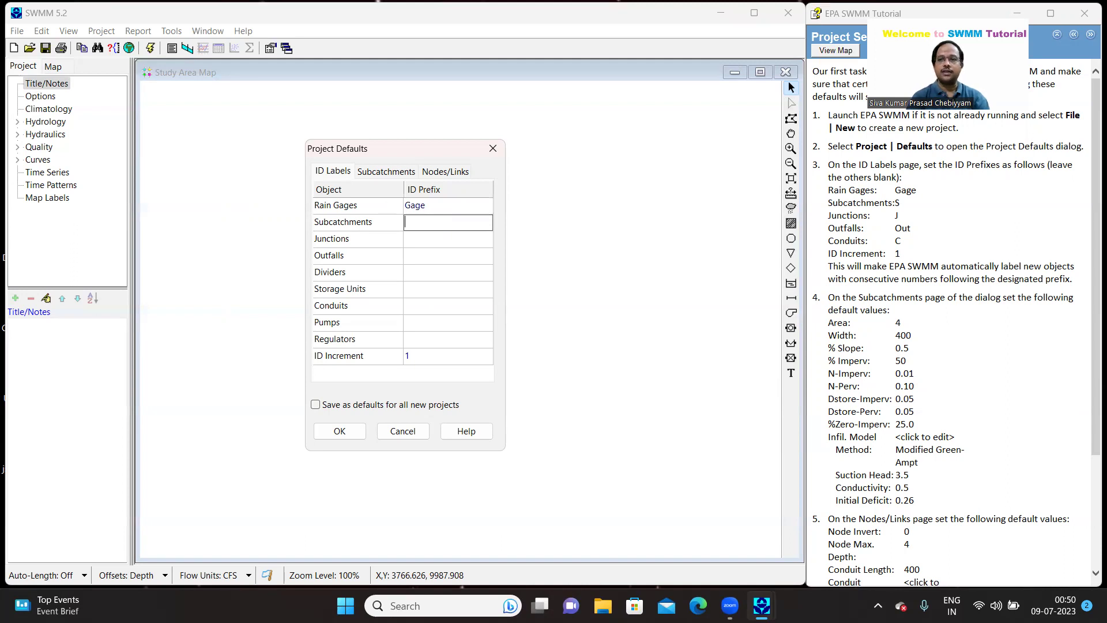
pyautogui.write('S')
pyautogui.click(432, 240)
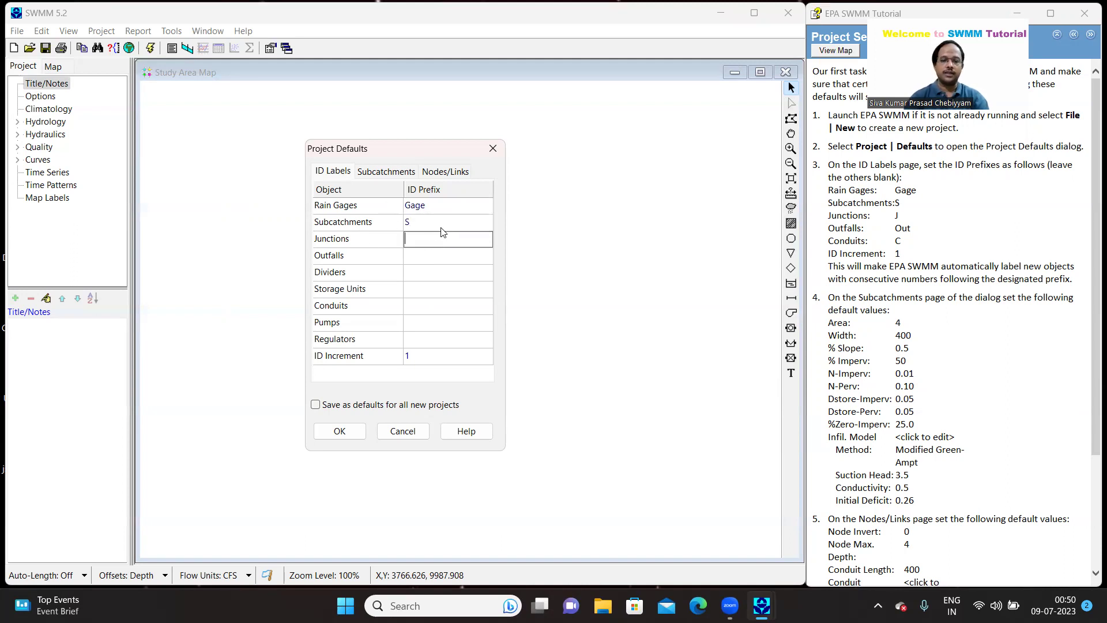
pyautogui.write('J')
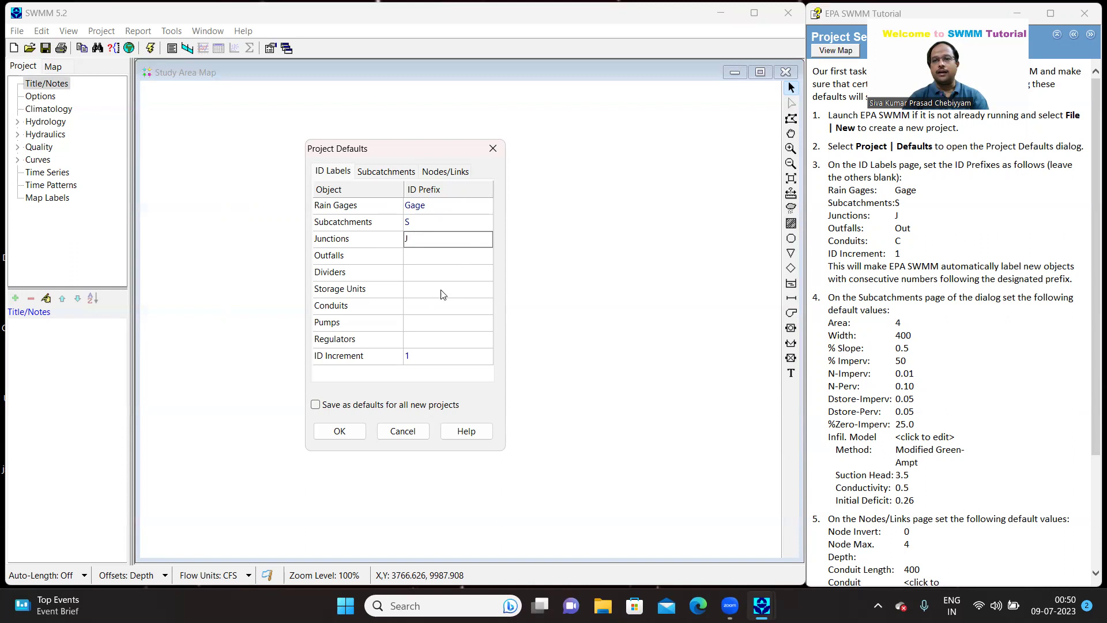
pyautogui.click(411, 257)
pyautogui.write('Out')
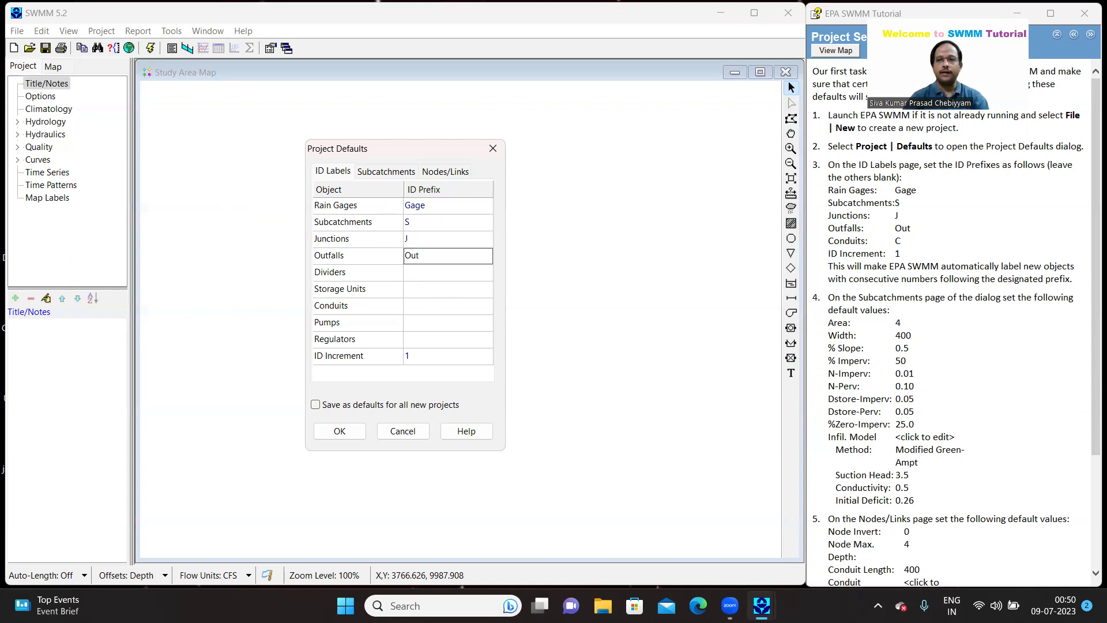
pyautogui.click(412, 311)
pyautogui.write('C')
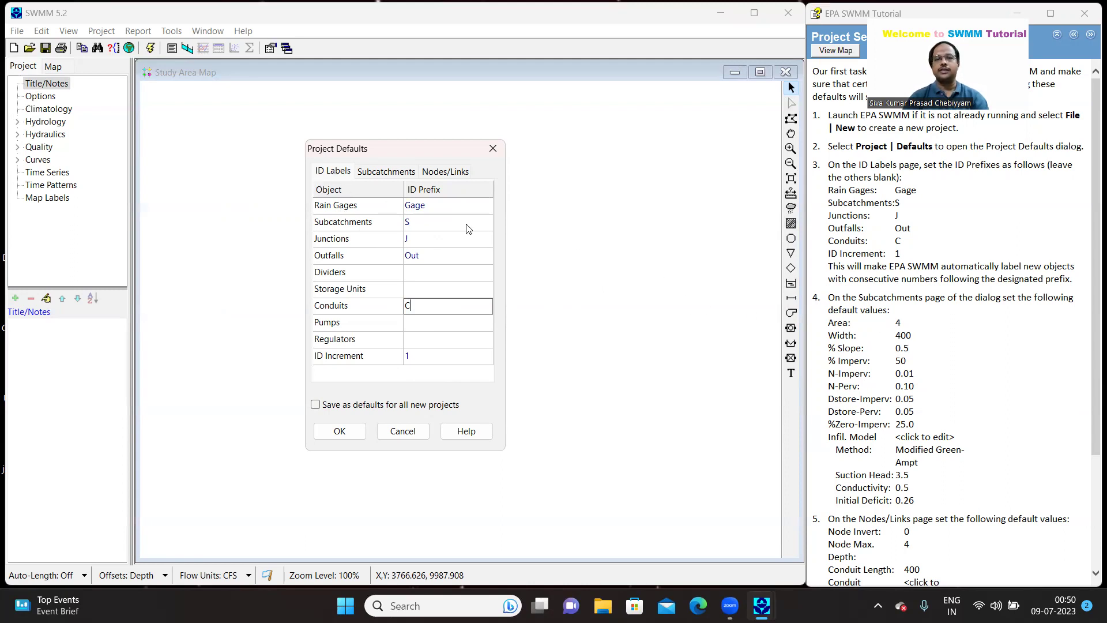
# - Set subcatchment defaults to Area 4, Width 400 and % Imperv 50
pyautogui.click(383, 173)
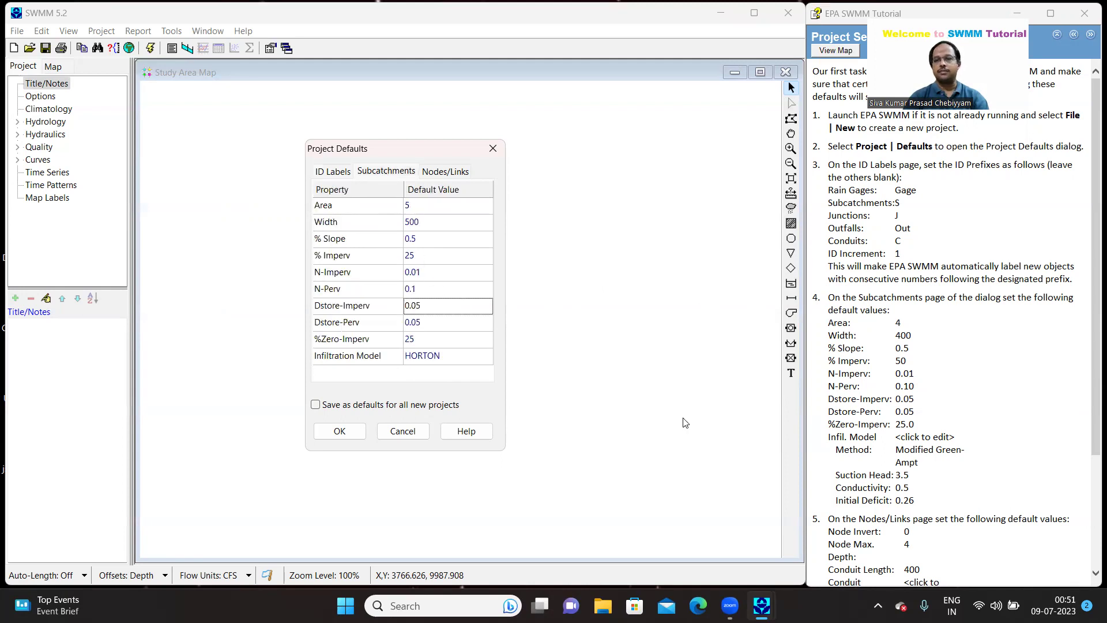
pyautogui.click(421, 208)
pyautogui.press('BackSpace')
pyautogui.write('4')
pyautogui.click(427, 224)
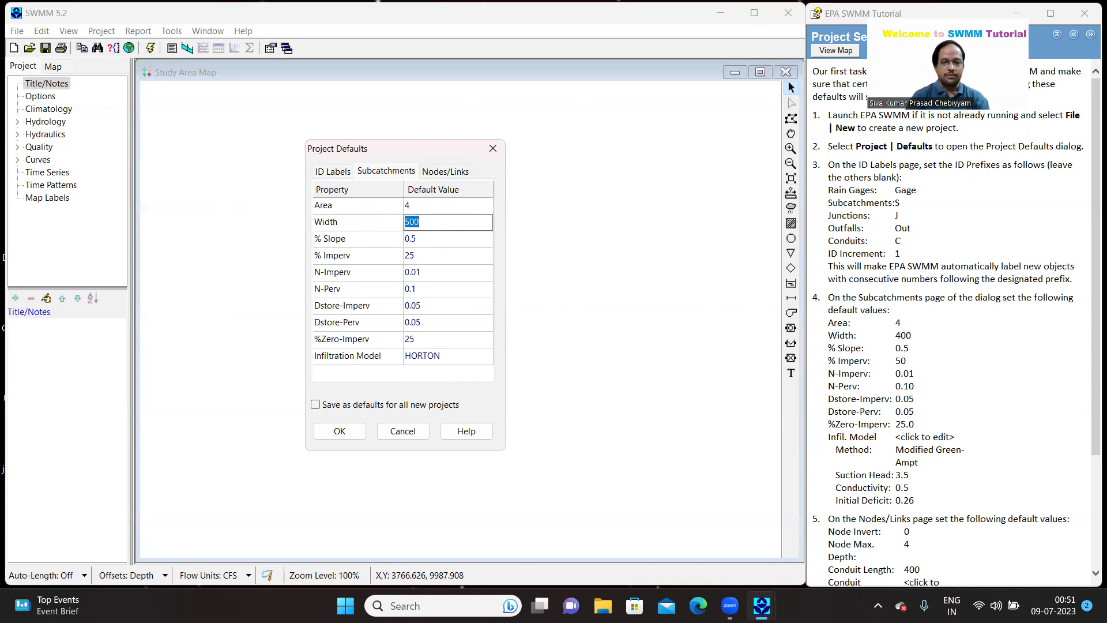
pyautogui.write('400')
pyautogui.click(423, 239)
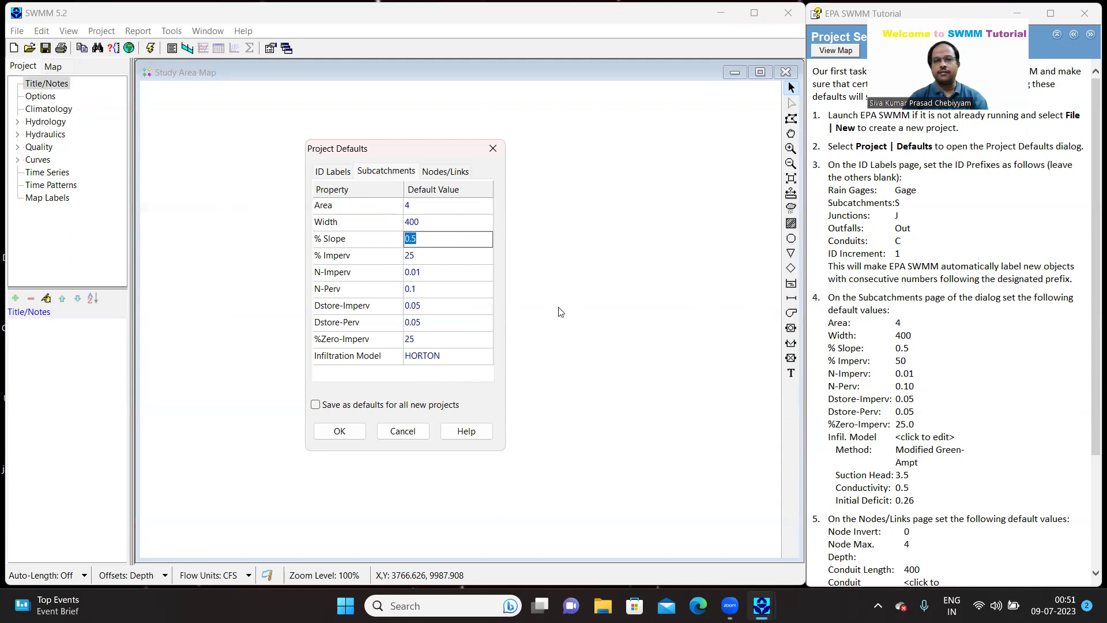
pyautogui.click(425, 255)
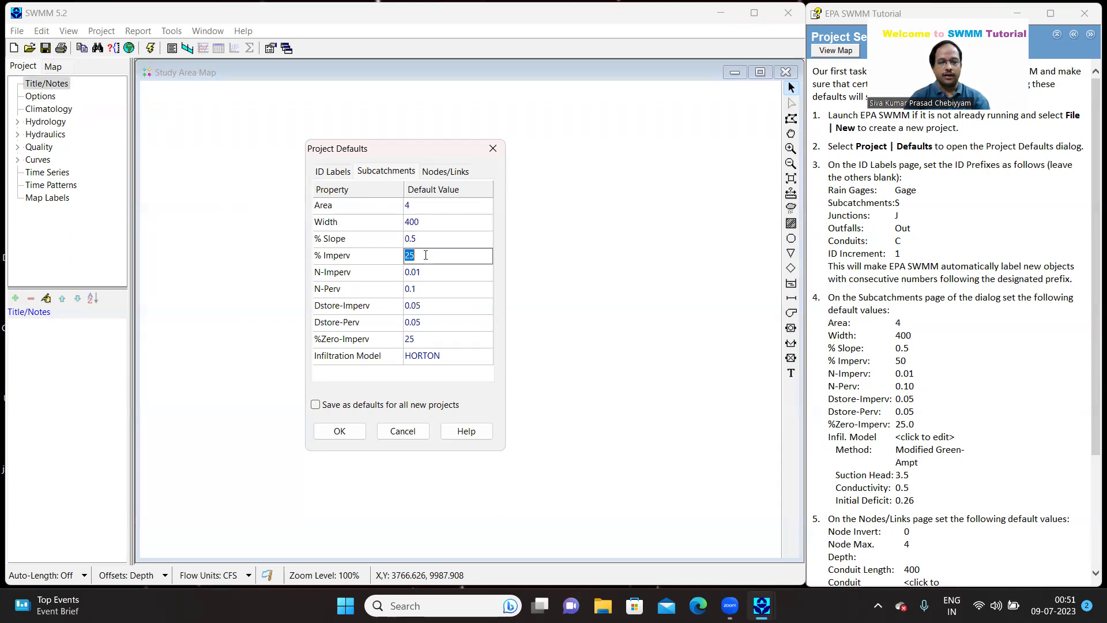
pyautogui.write('50')
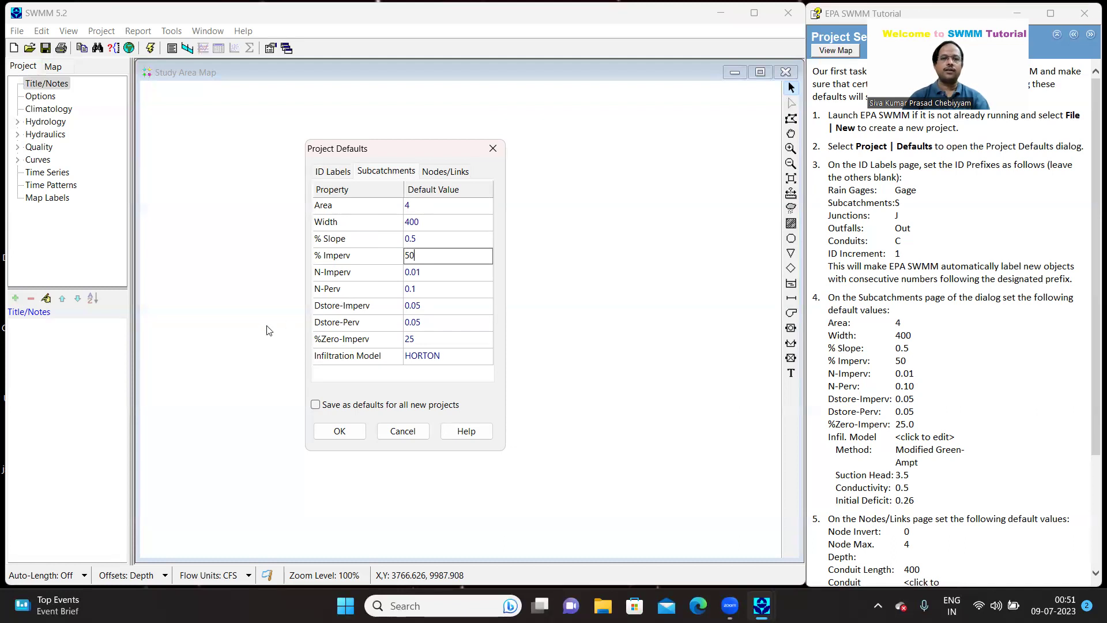
pyautogui.click(435, 273)
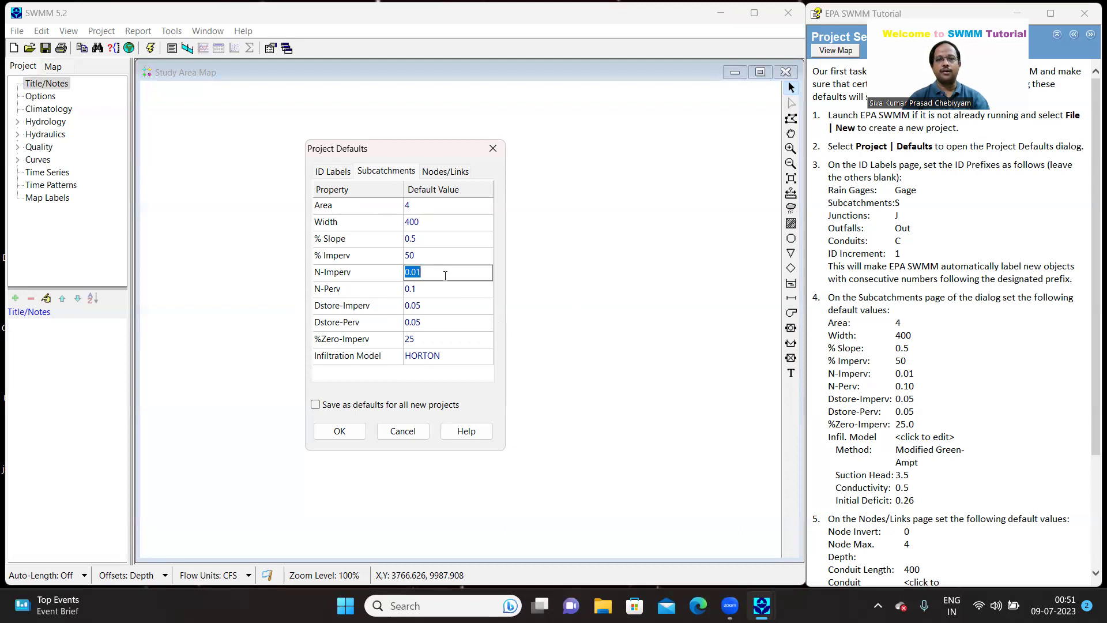
pyautogui.click(437, 296)
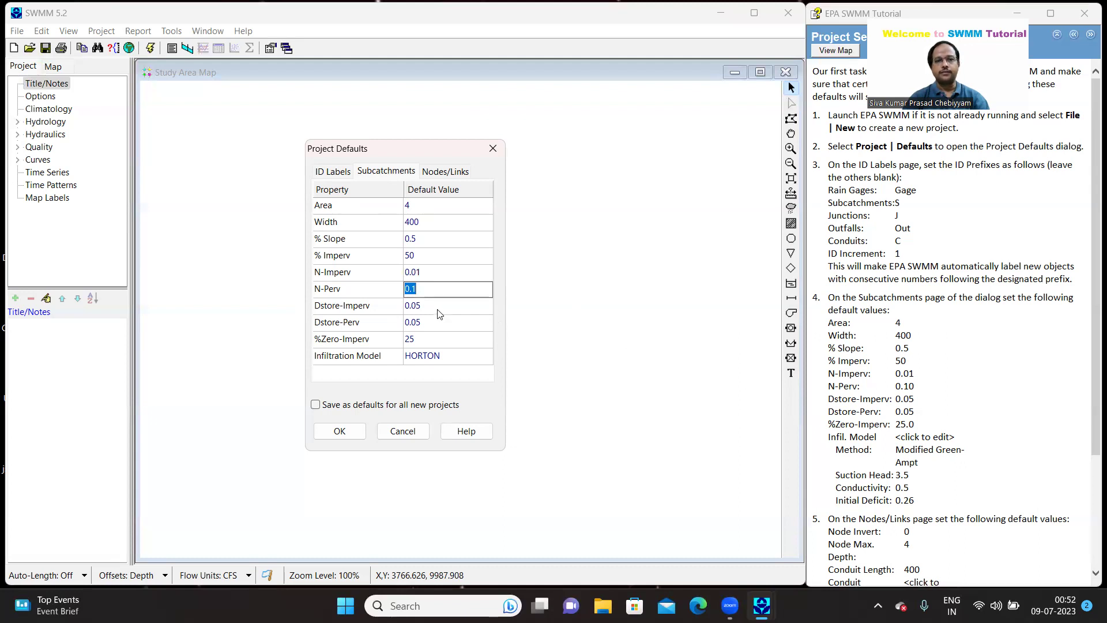
pyautogui.click(438, 308)
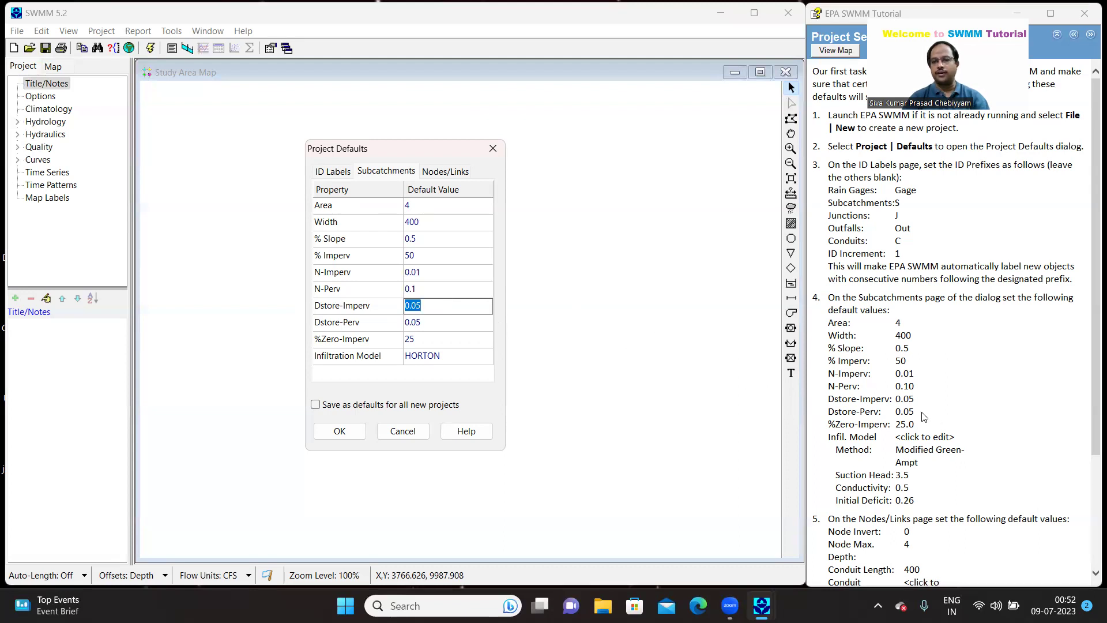
pyautogui.click(444, 324)
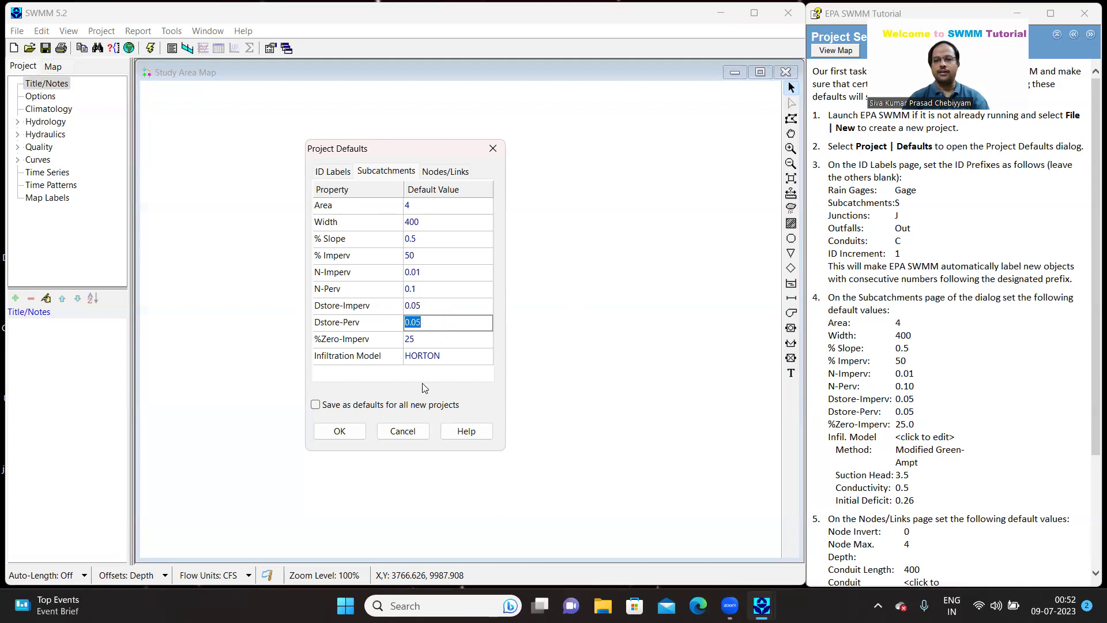
pyautogui.click(425, 339)
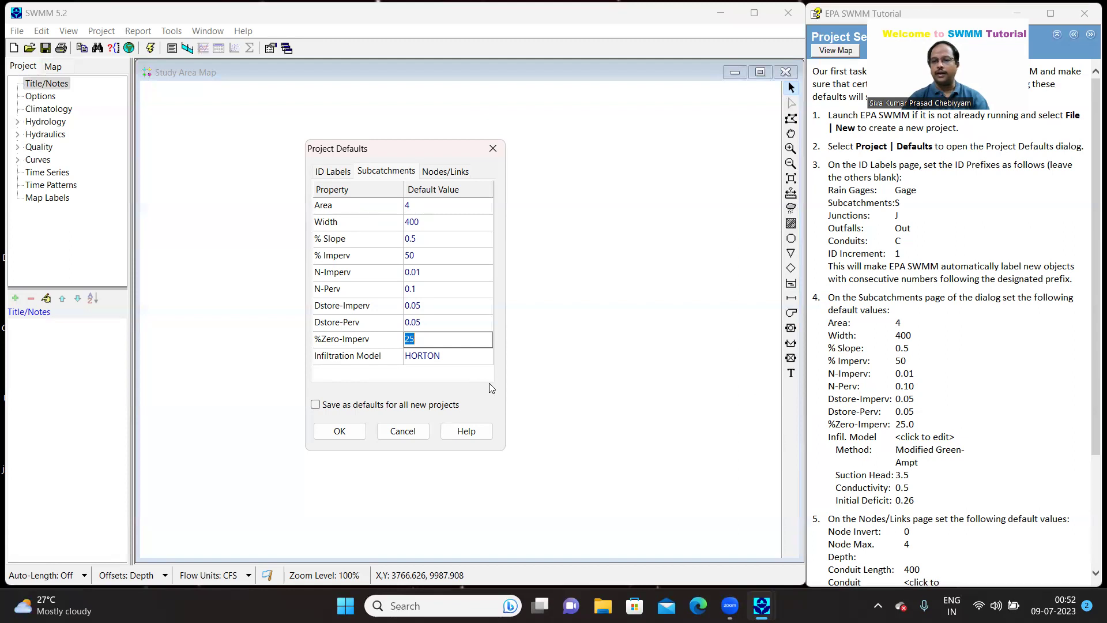
pyautogui.click(460, 361)
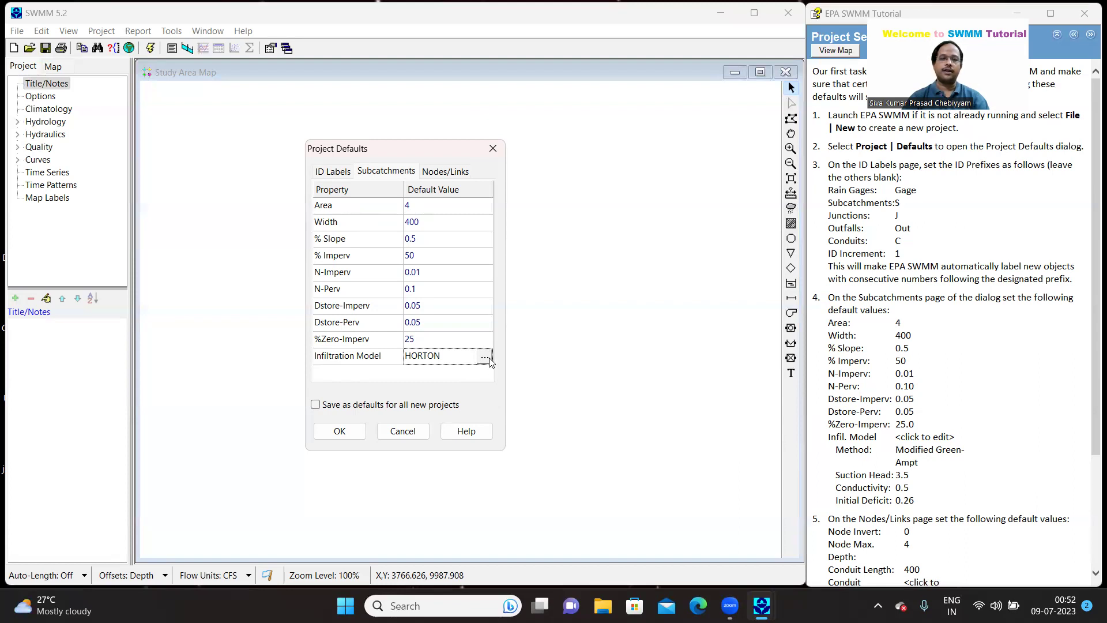
# - Change the default infiltration method to MODIFIED_GREEN_AMPT and accept its parameters
pyautogui.click(485, 357)
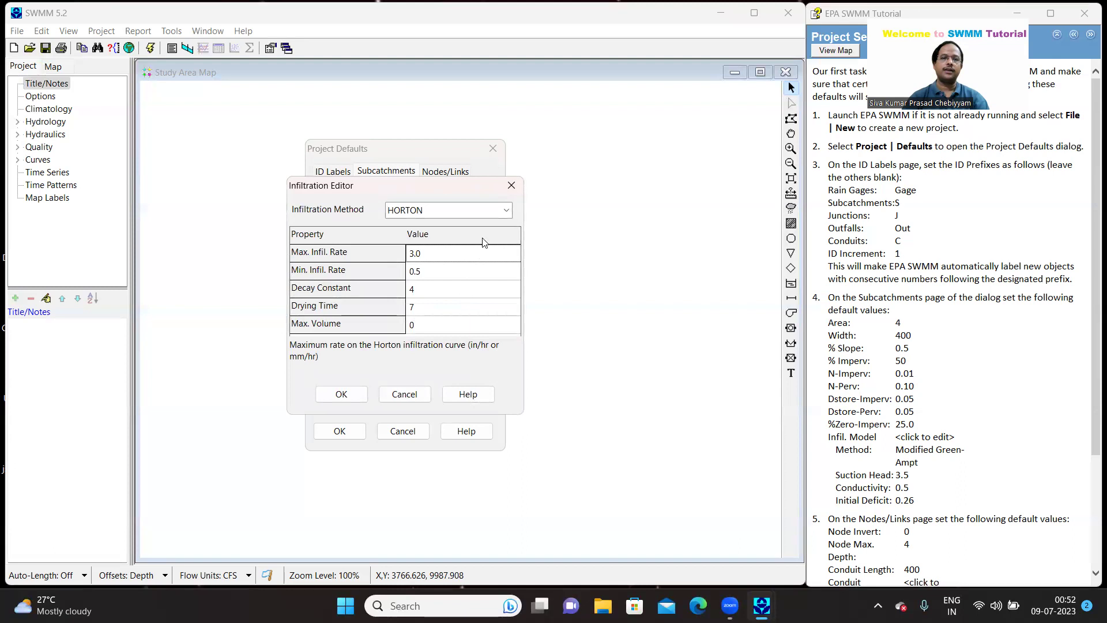
pyautogui.click(507, 212)
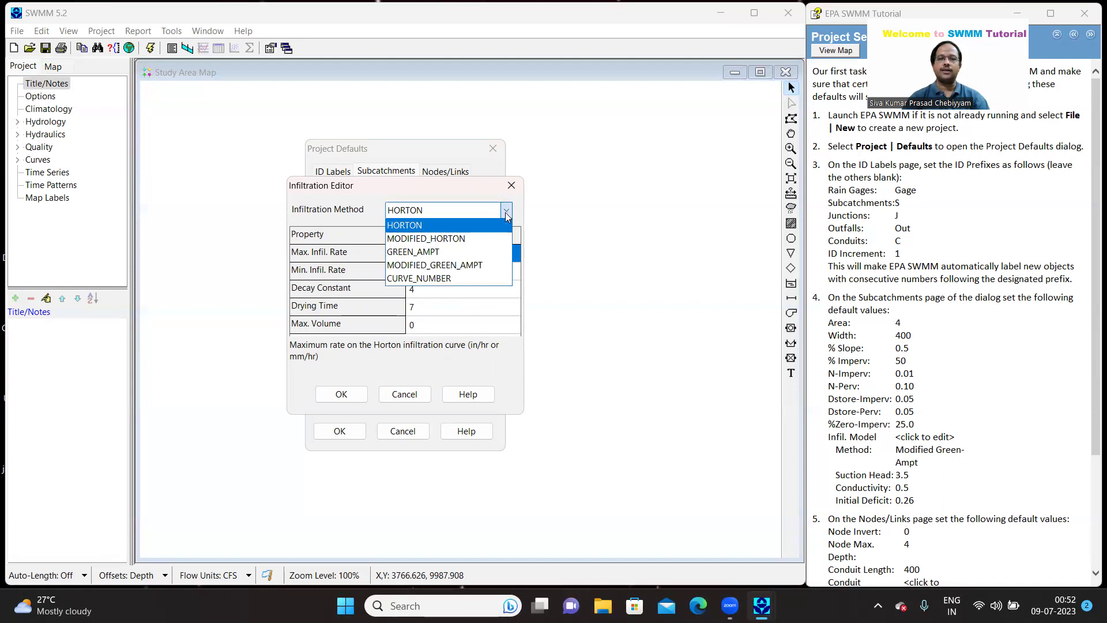
pyautogui.click(481, 265)
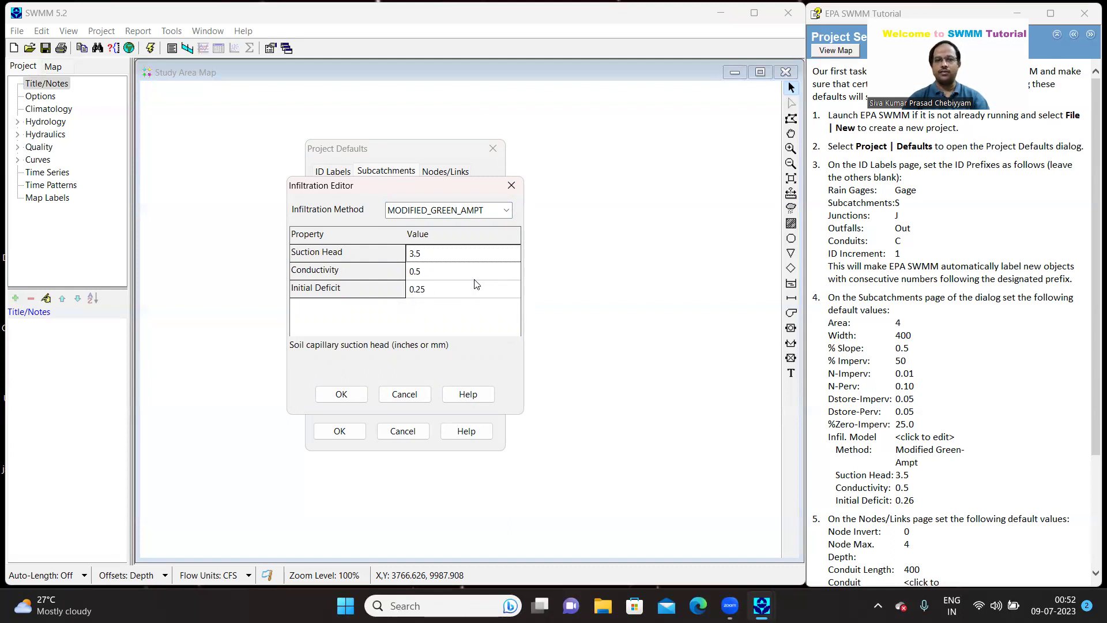
pyautogui.click(342, 395)
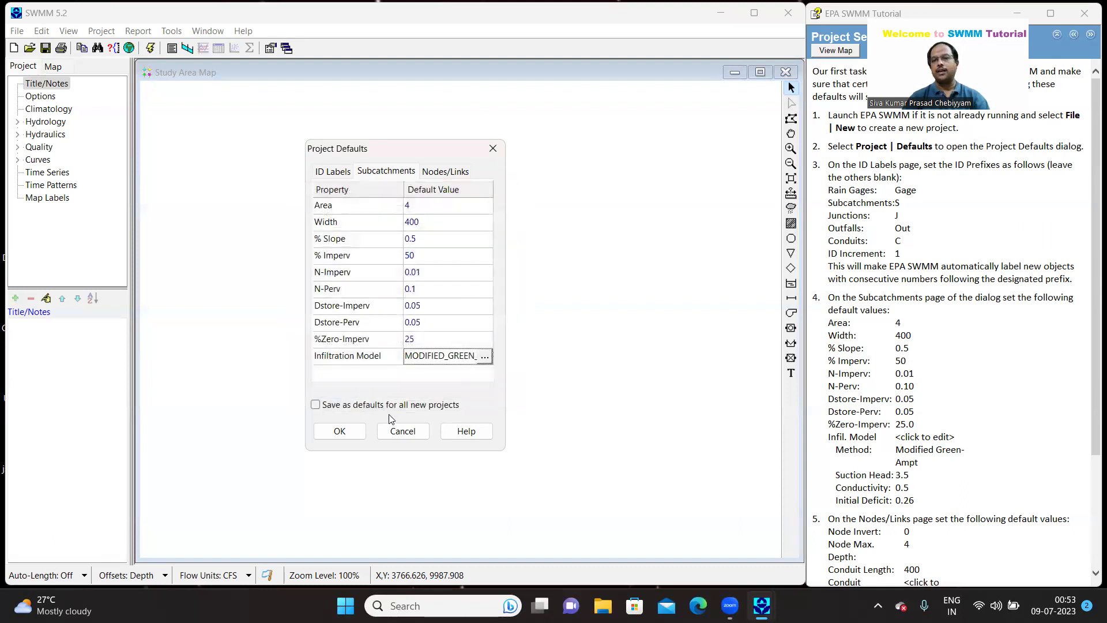
# - On the Nodes/Links defaults, set Node Max. Depth to 4 and review Conduit Length and Geometry
pyautogui.click(451, 173)
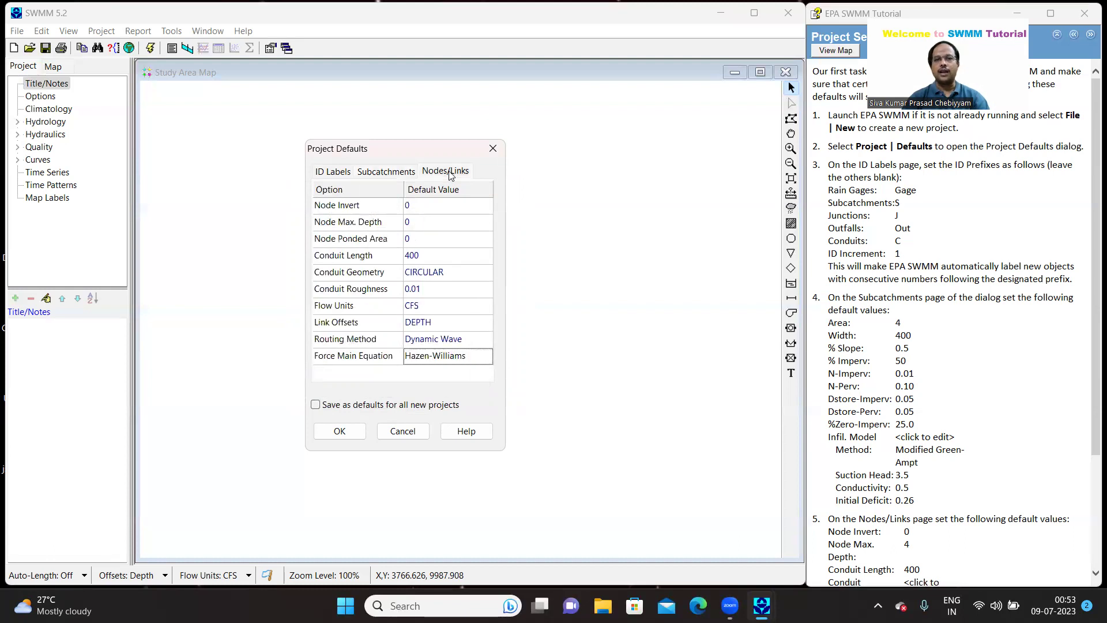
pyautogui.scroll(-4, 897, 354)
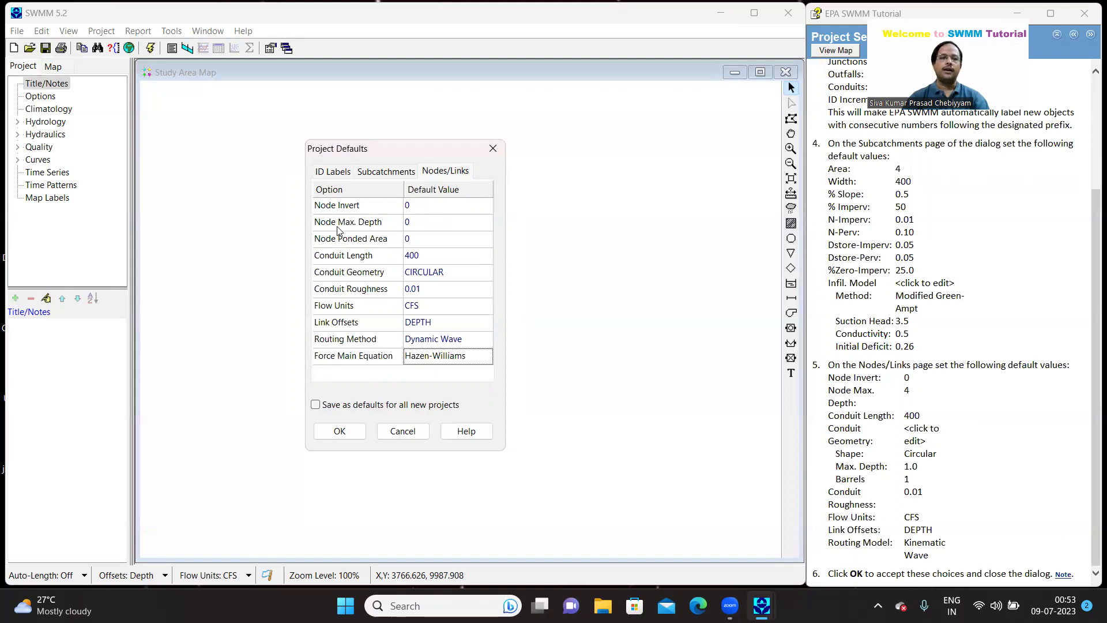
pyautogui.click(425, 222)
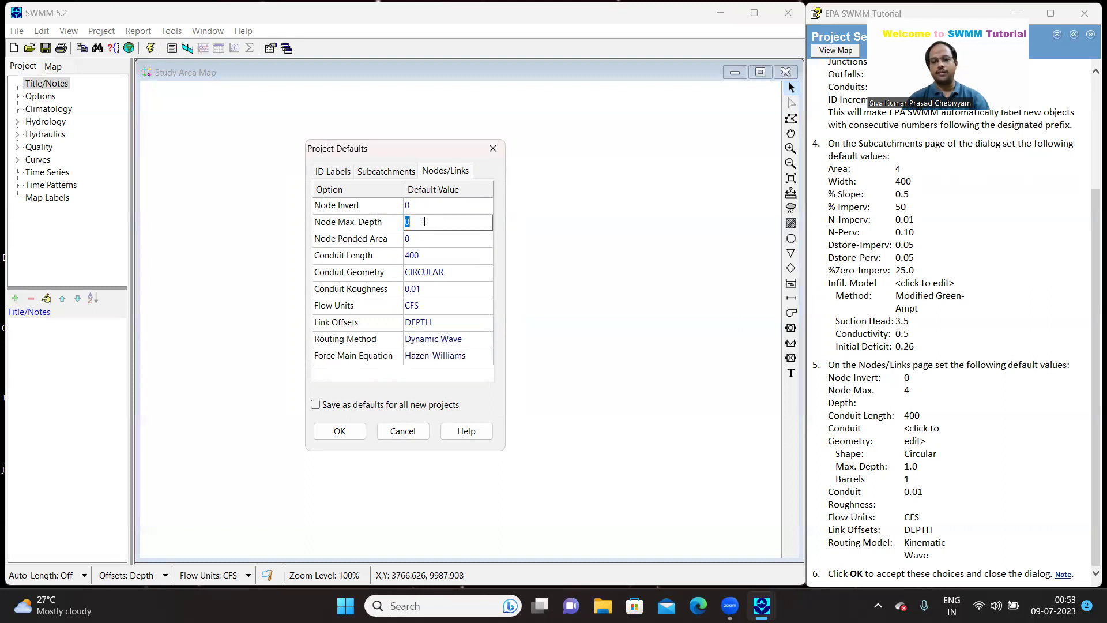
pyautogui.write('4')
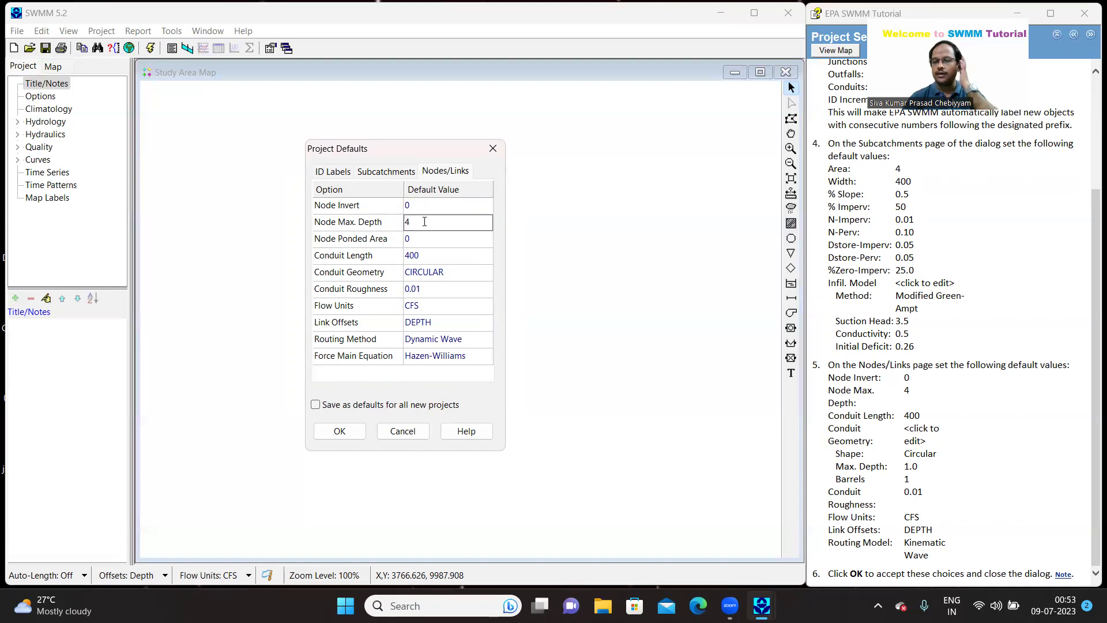
pyautogui.click(427, 257)
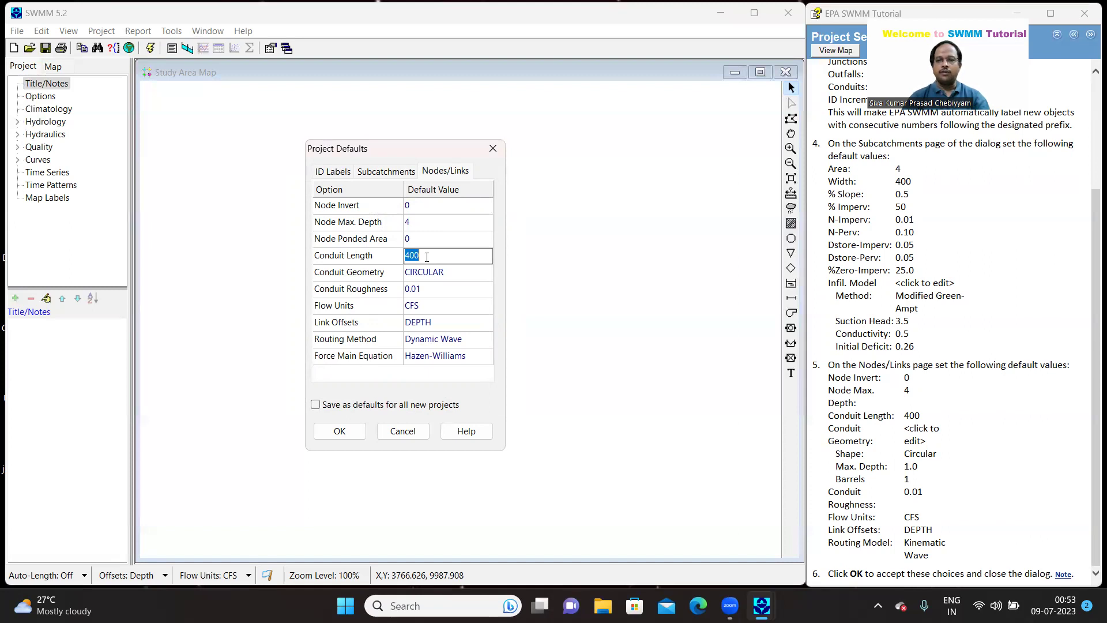
pyautogui.click(456, 278)
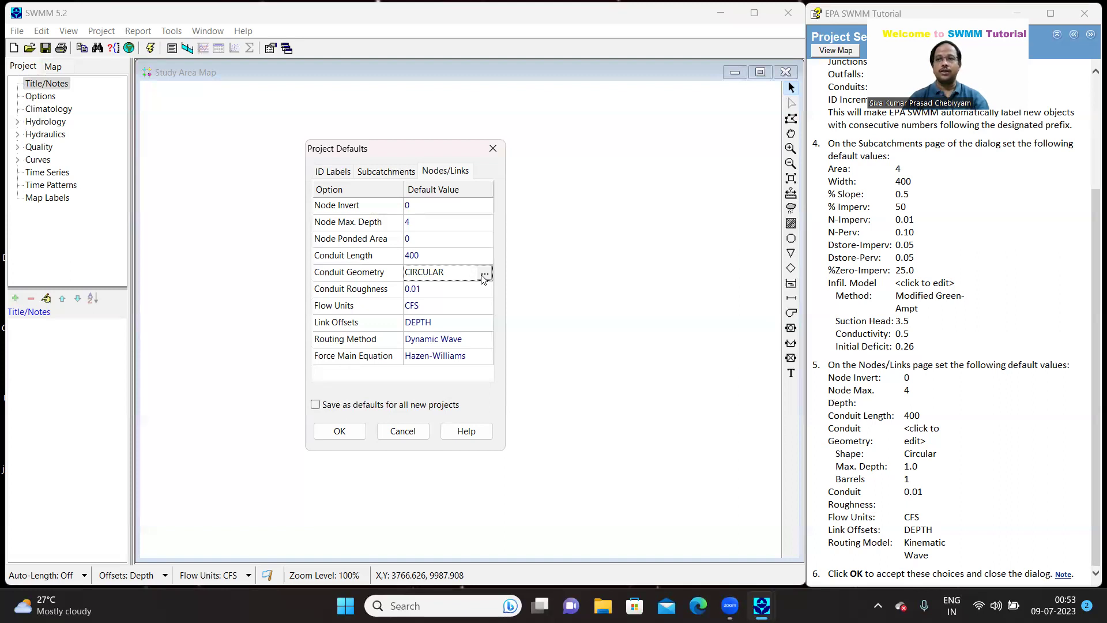
pyautogui.click(484, 275)
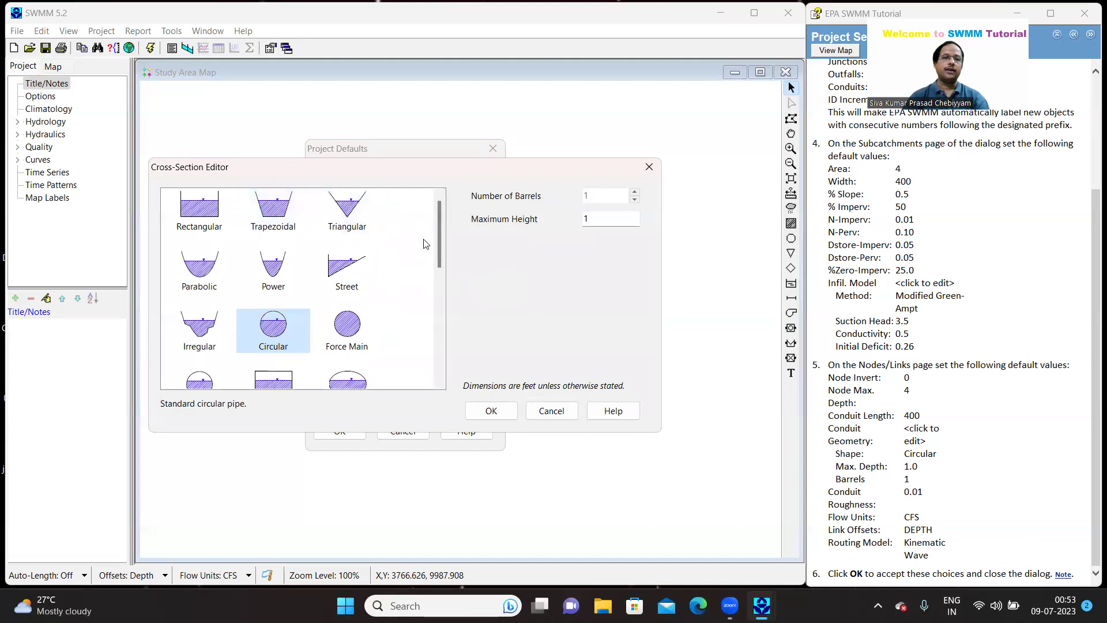
pyautogui.moveTo(436, 221)
pyautogui.mouseDown()
pyautogui.moveTo(433, 389)
pyautogui.moveTo(432, 205)
pyautogui.mouseUp()
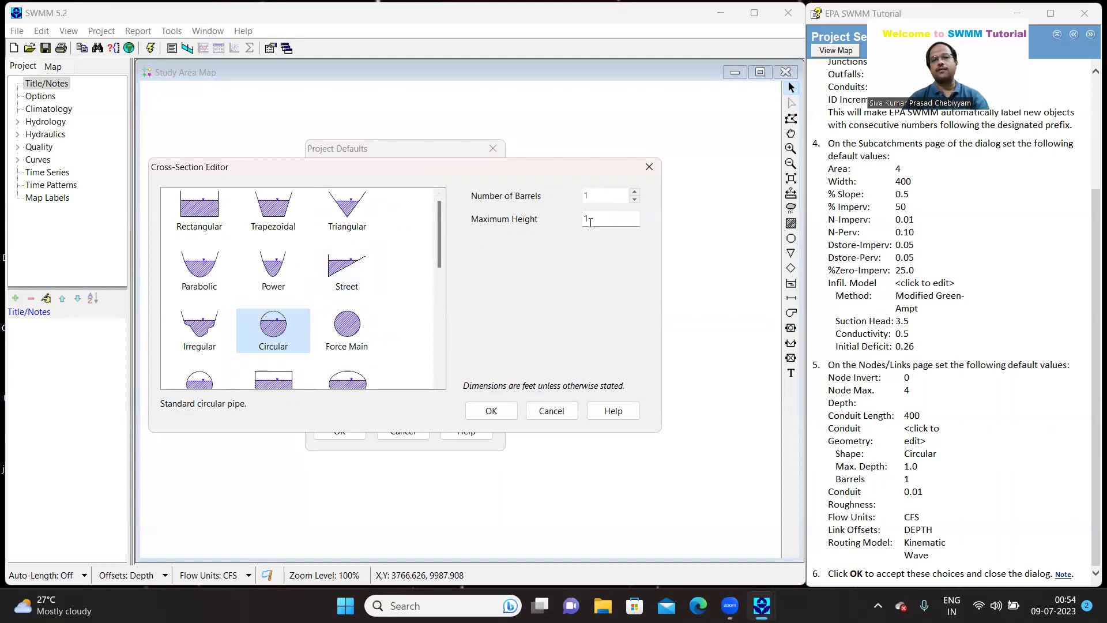
pyautogui.click(499, 410)
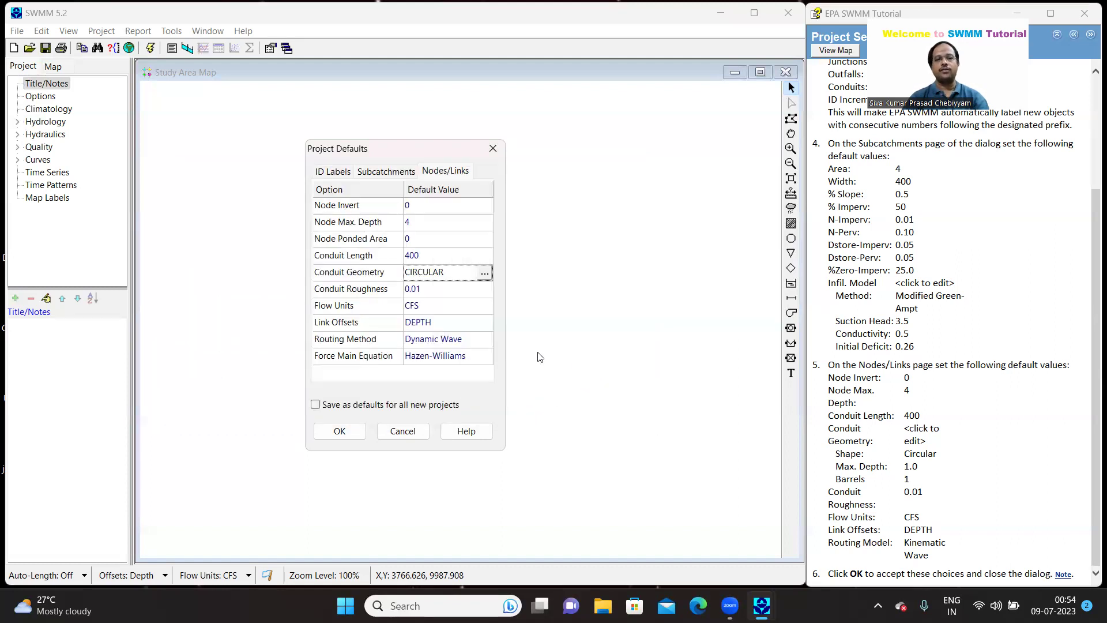
# - Review roughness, flow units and offsets, set routing to Kinematic Wave, and accept the defaults
pyautogui.click(449, 290)
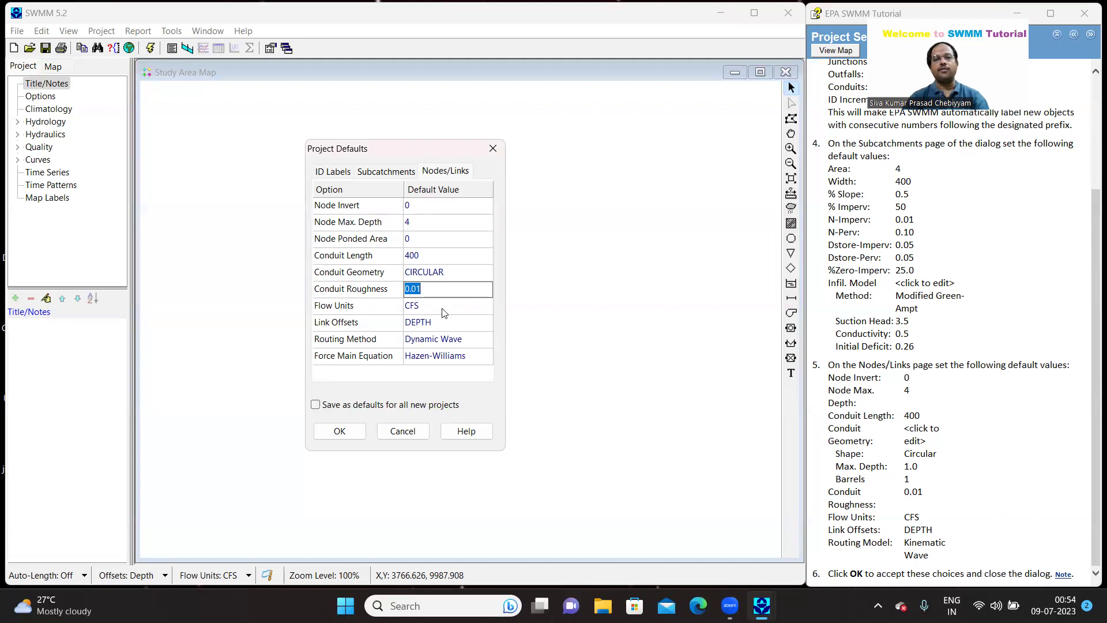
pyautogui.click(460, 307)
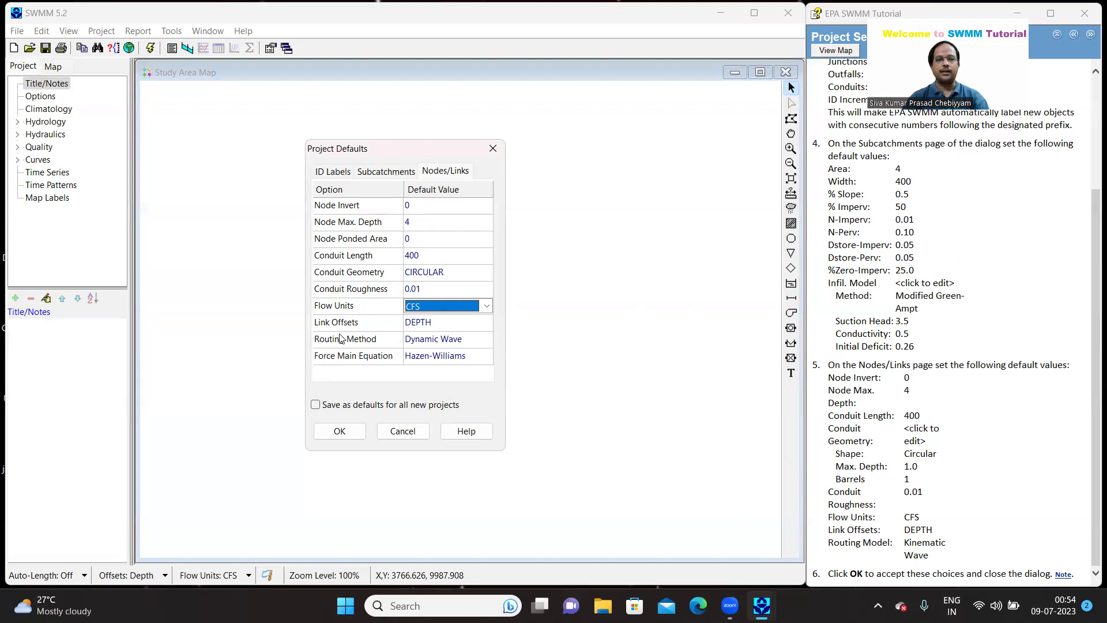
pyautogui.click(439, 324)
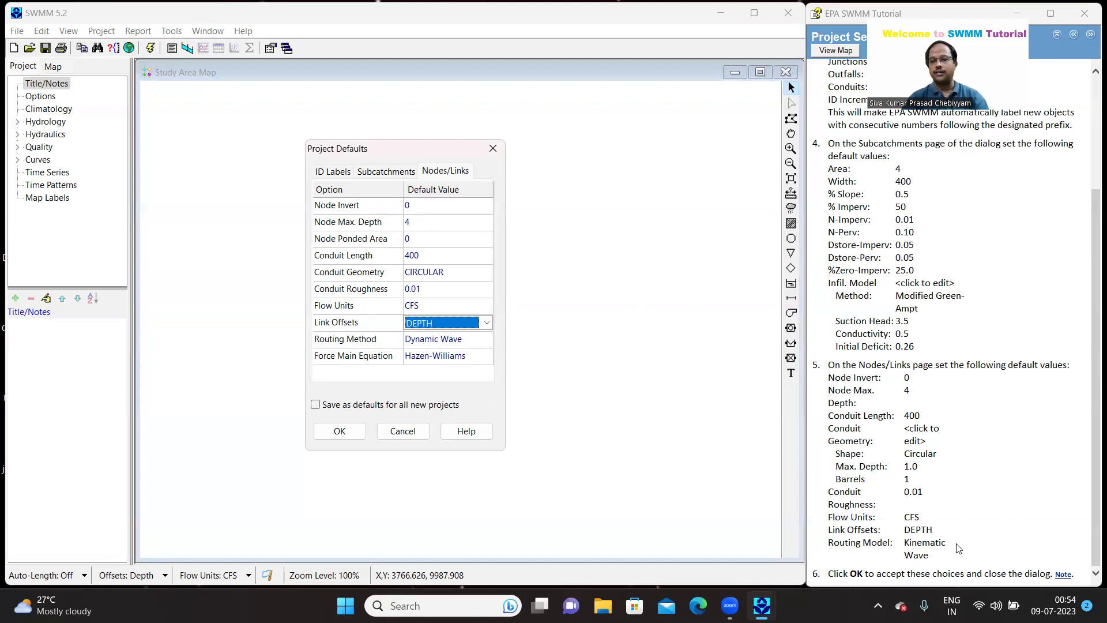
pyautogui.click(435, 342)
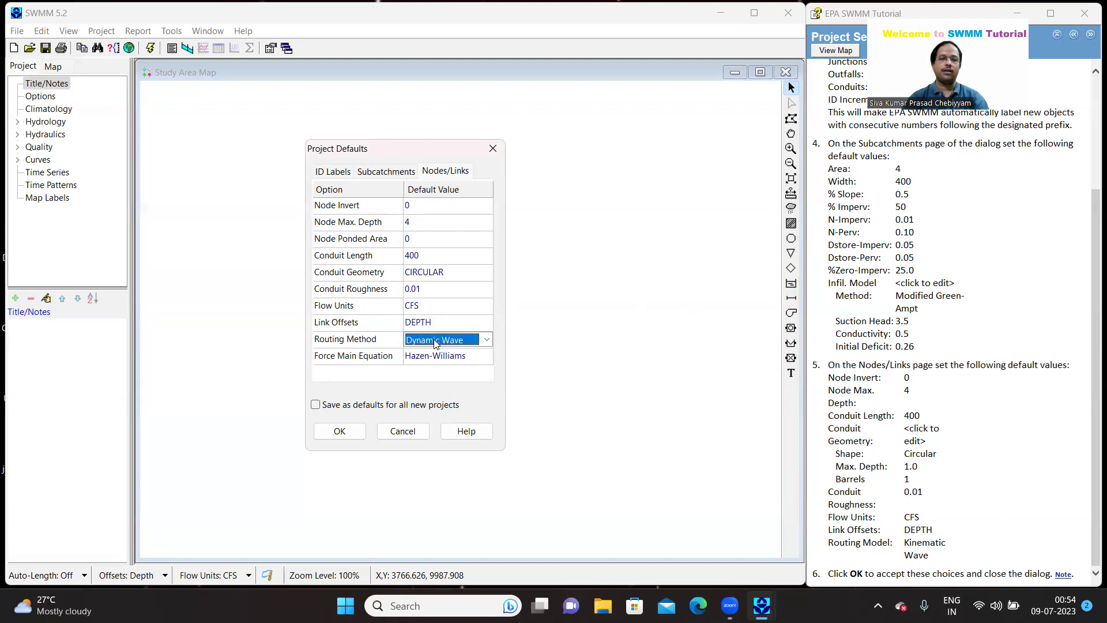
pyautogui.click(487, 339)
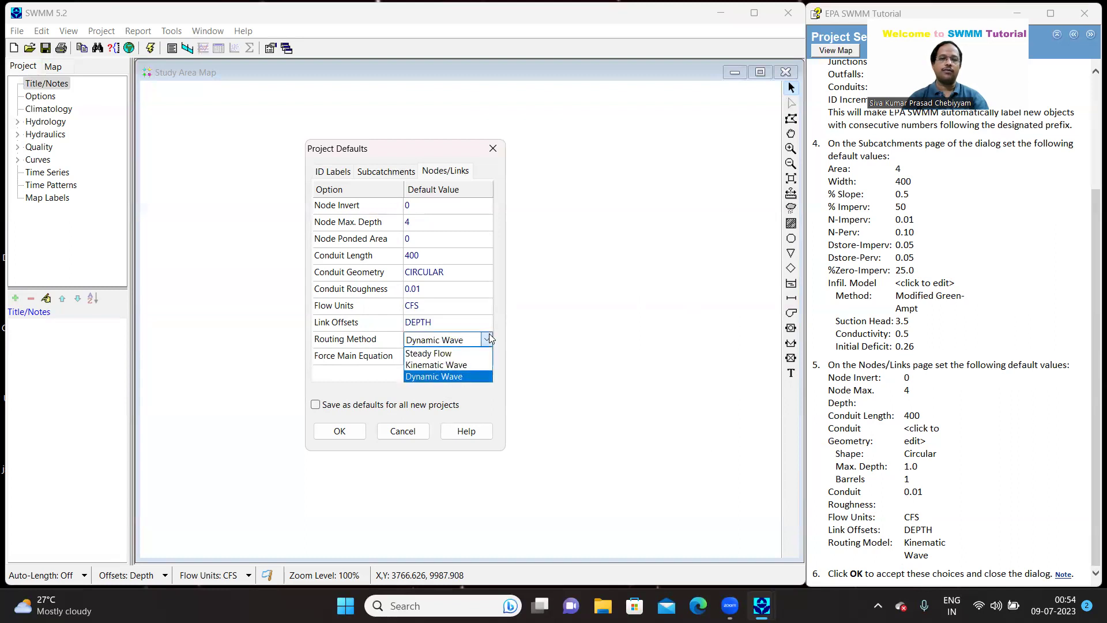
pyautogui.click(478, 365)
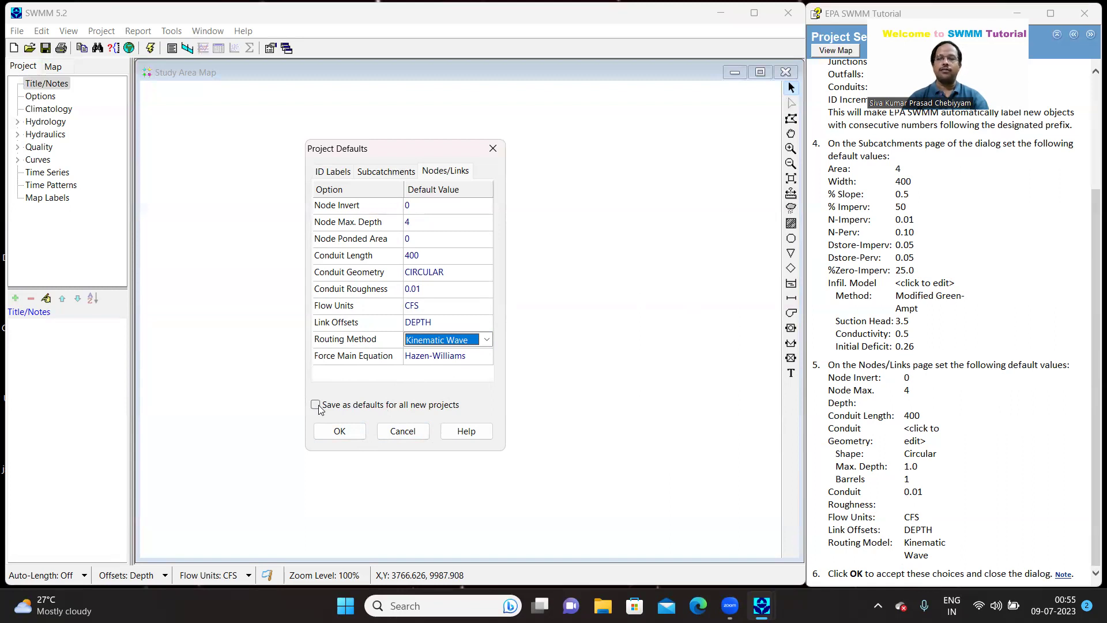
pyautogui.click(341, 431)
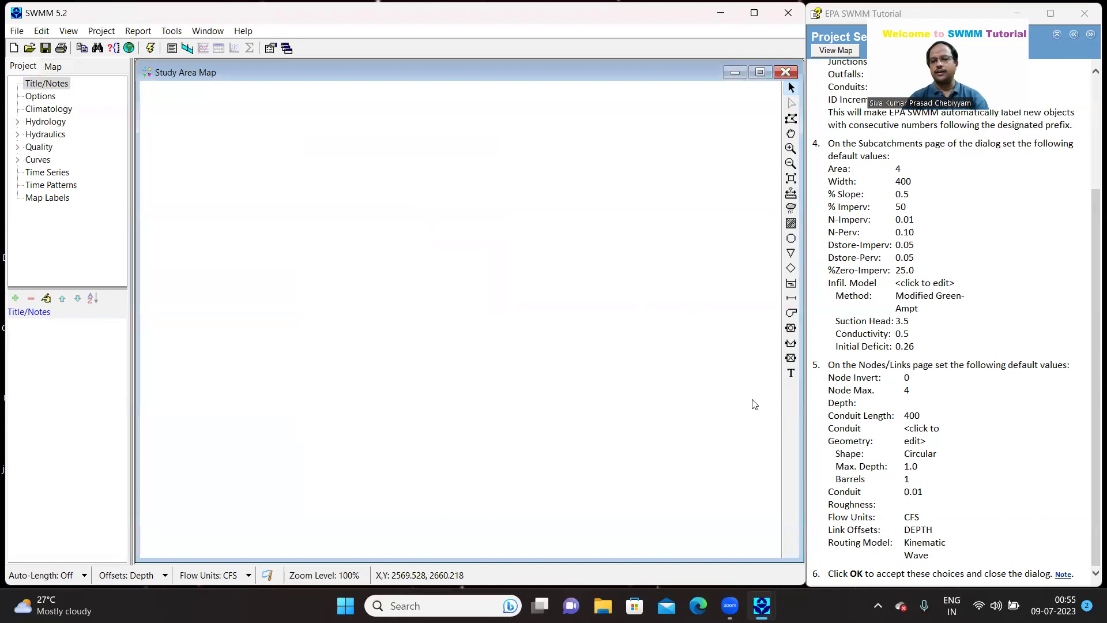
# - Advance the tutorial to Setting Map Options and open the Map Display Options dialog
pyautogui.click(1088, 35)
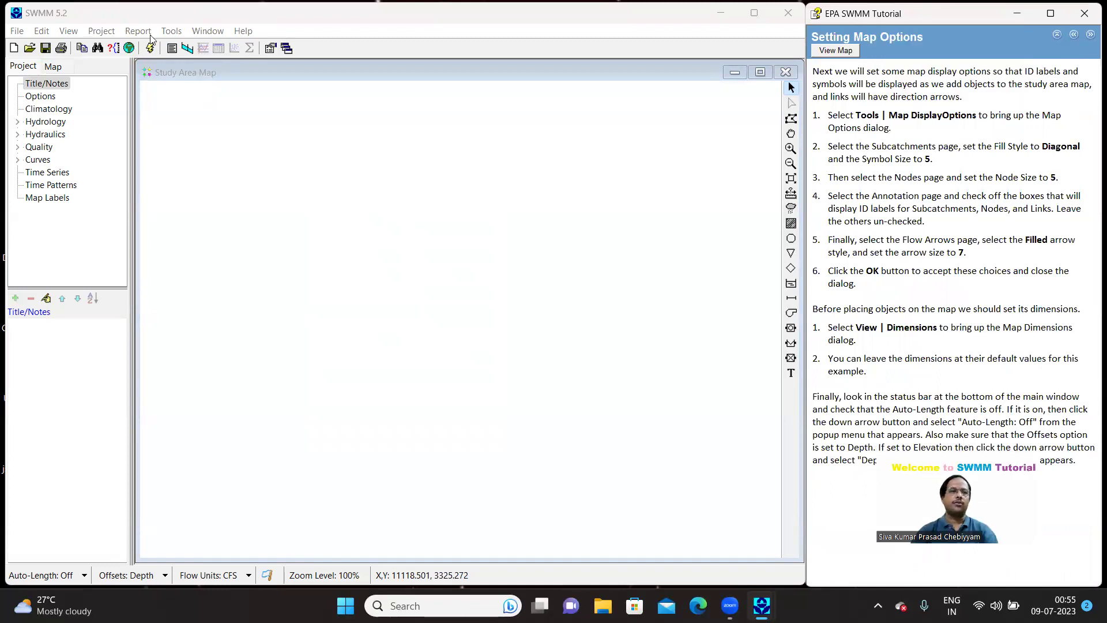
pyautogui.click(176, 32)
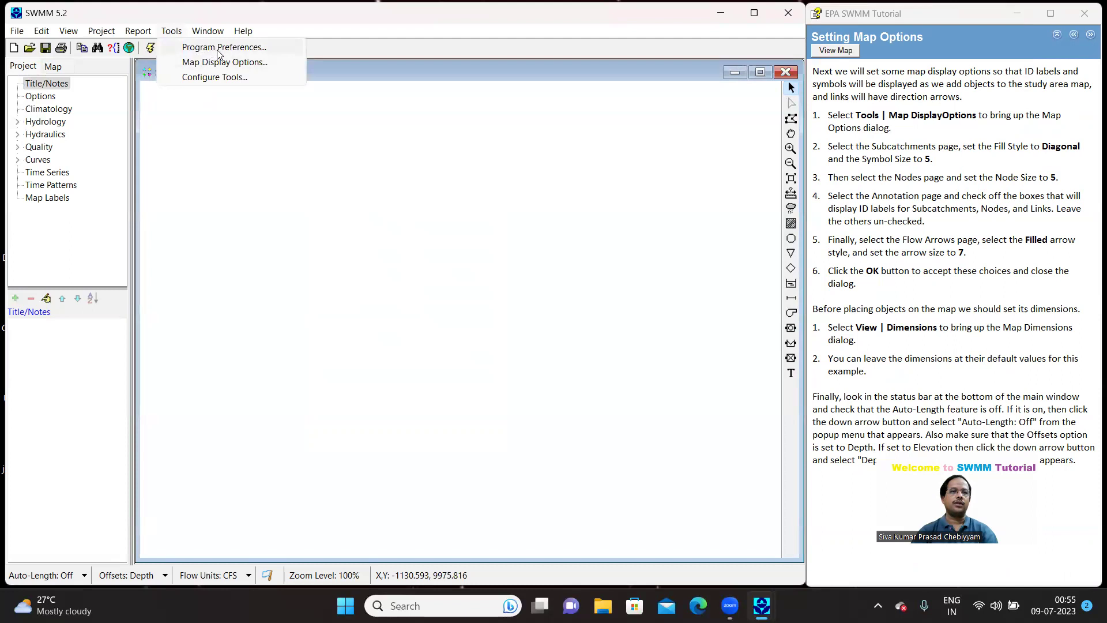
pyautogui.click(241, 62)
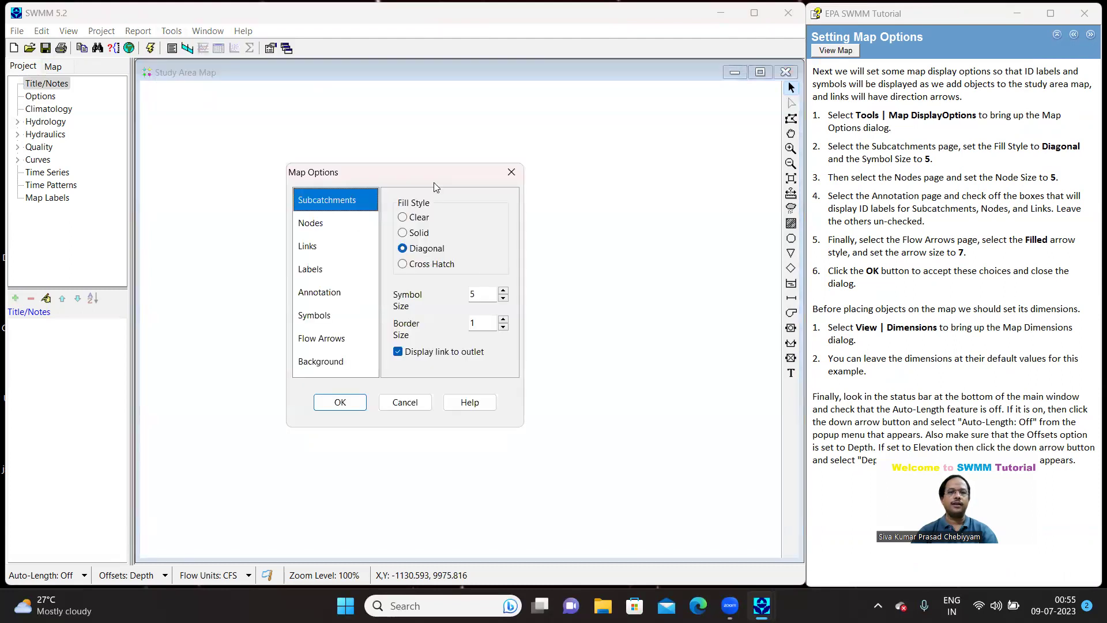
pyautogui.moveTo(434, 174); pyautogui.dragTo(472, 169)
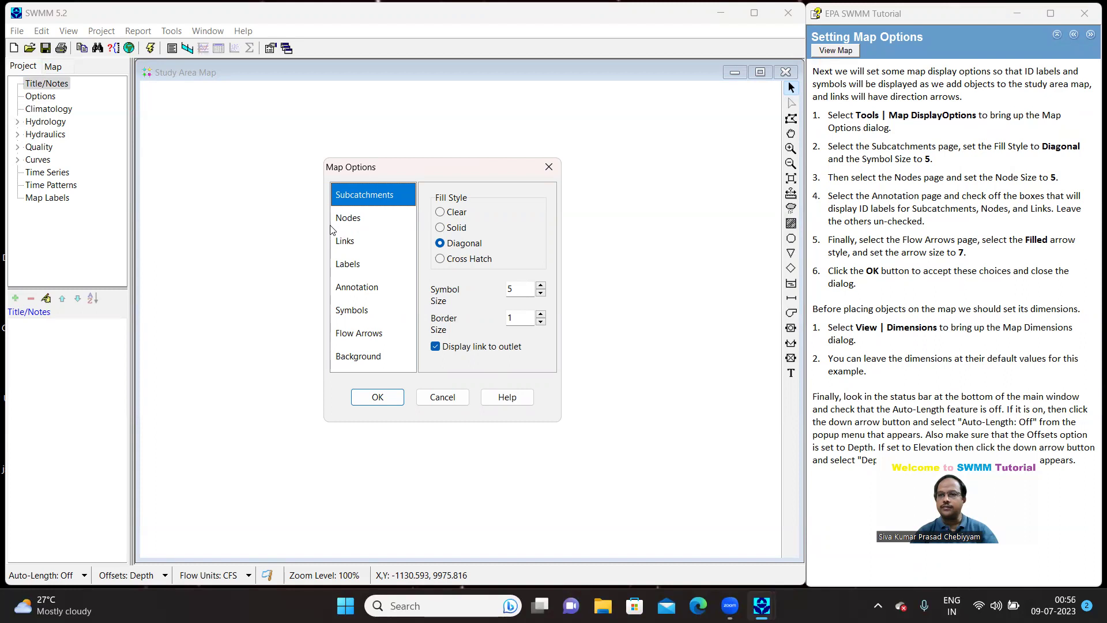
# - Raise the map node size to 5 and bring up the Annotation settings
pyautogui.click(350, 219)
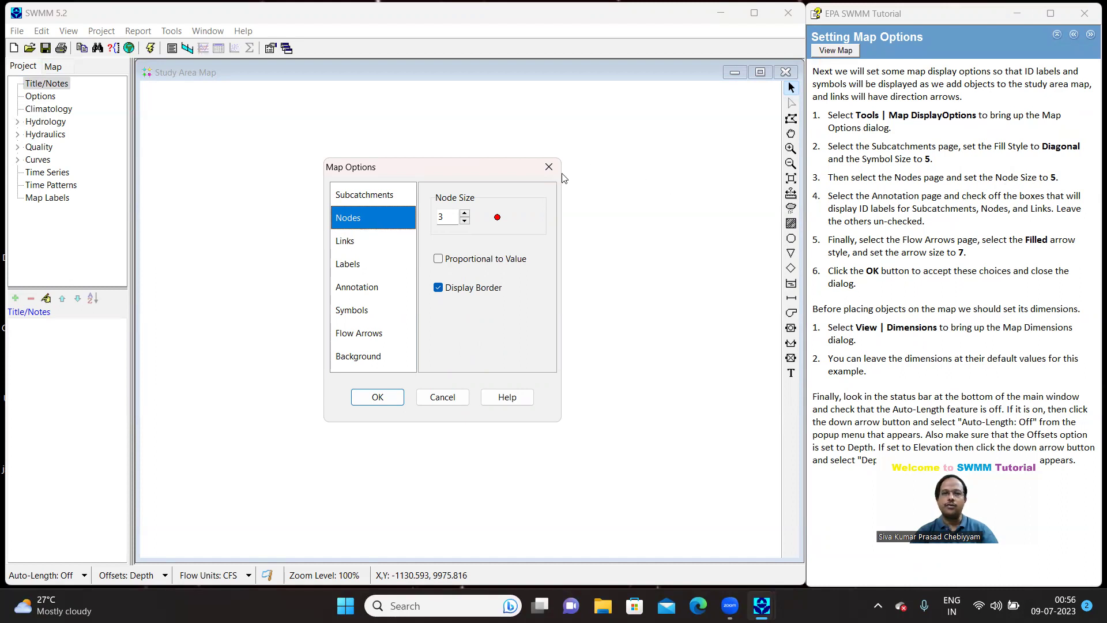
pyautogui.click(465, 214)
pyautogui.click(464, 214)
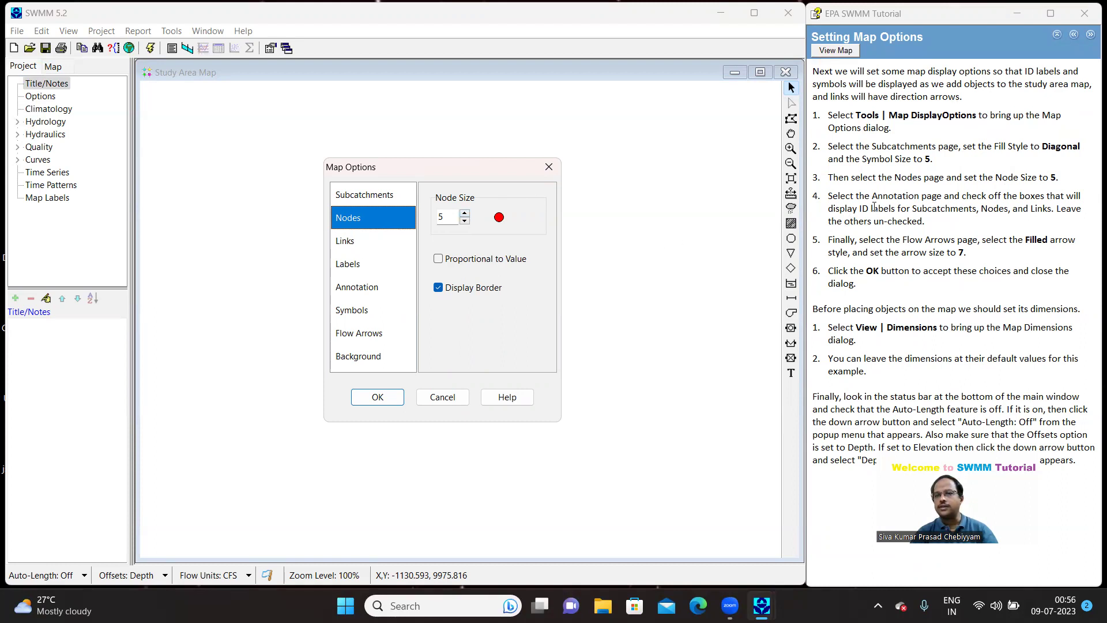
pyautogui.click(362, 288)
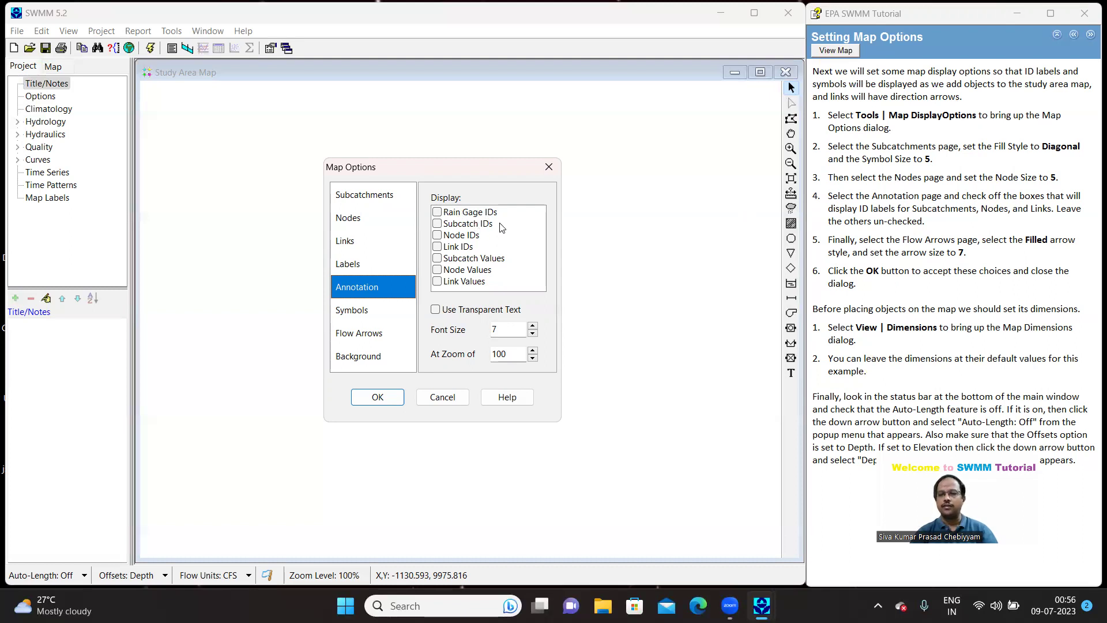
# - Turn on map labels for subcatchment, node and link IDs
pyautogui.click(438, 225)
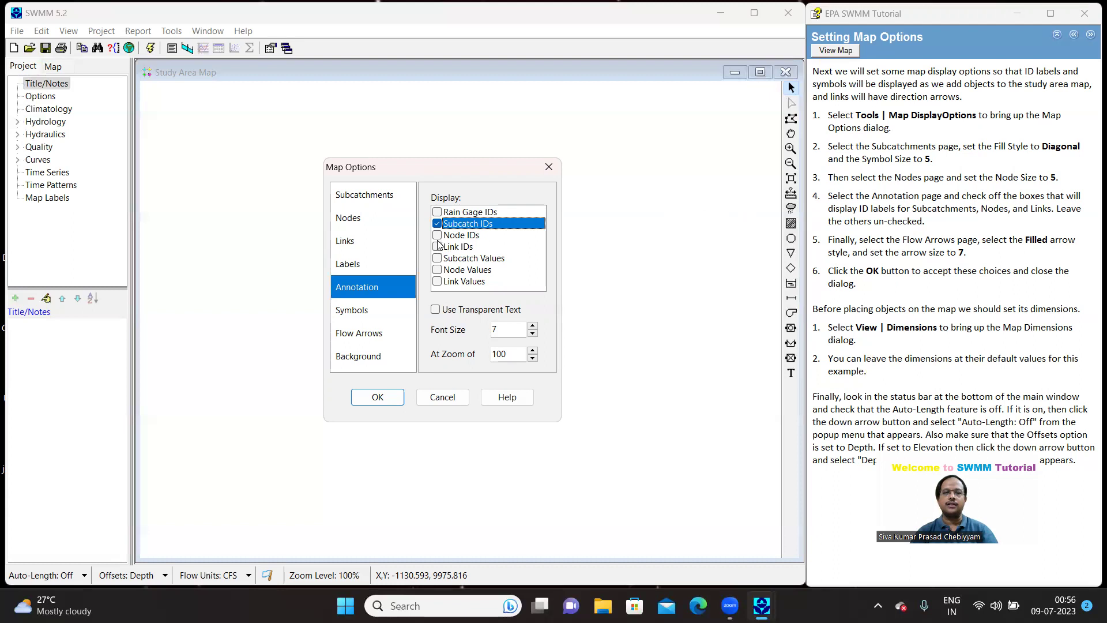
pyautogui.click(439, 236)
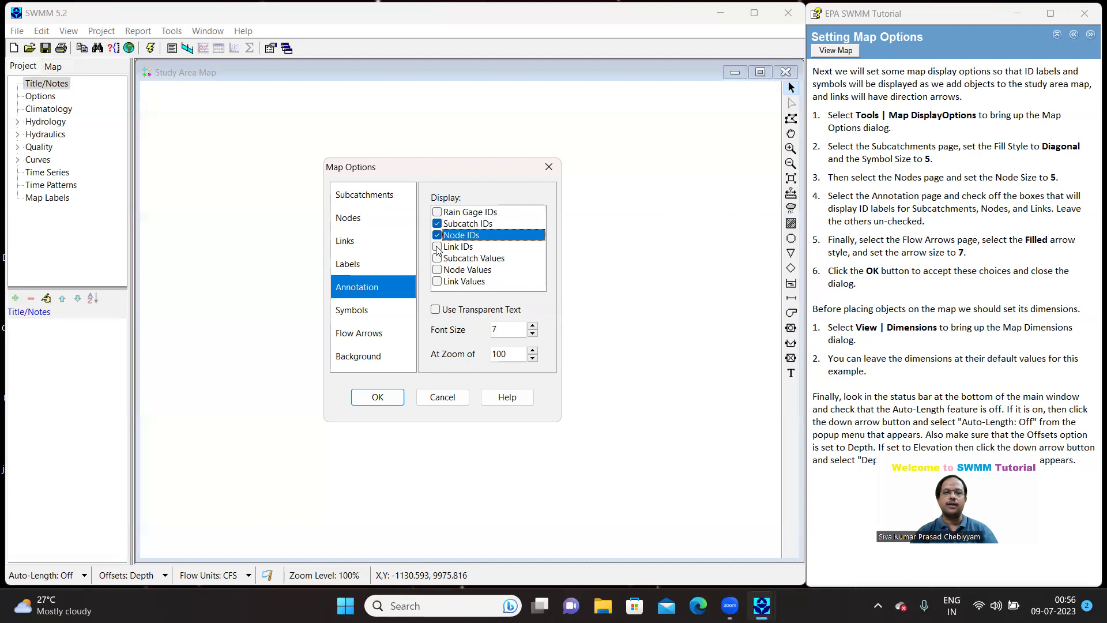
pyautogui.click(437, 247)
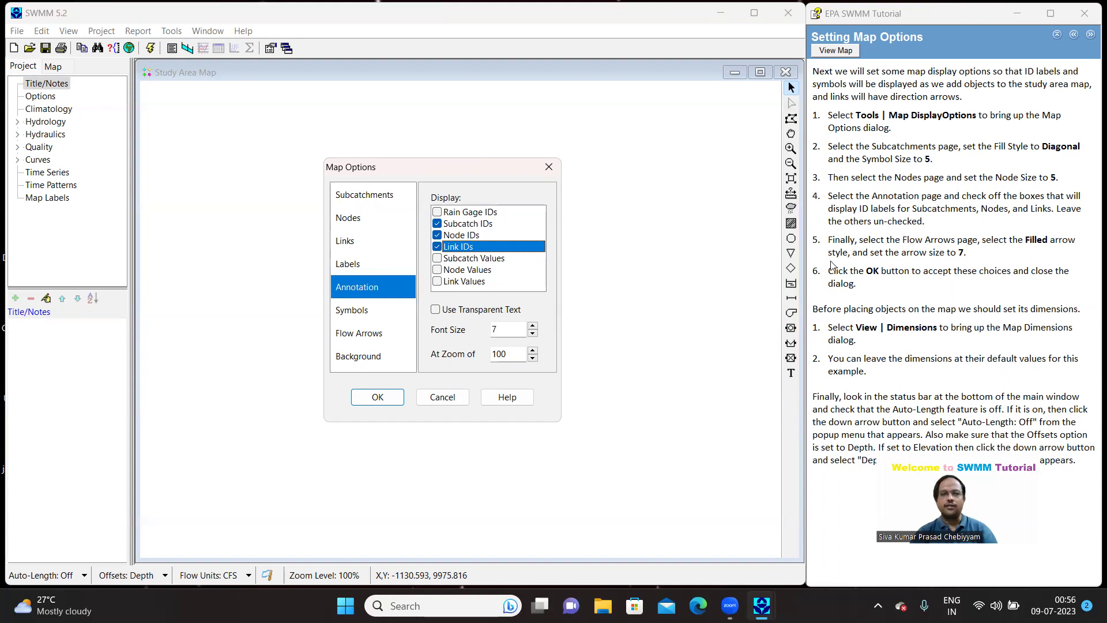
# - Make the flow arrows Filled with arrow size 7 and accept the Map Options
pyautogui.click(367, 332)
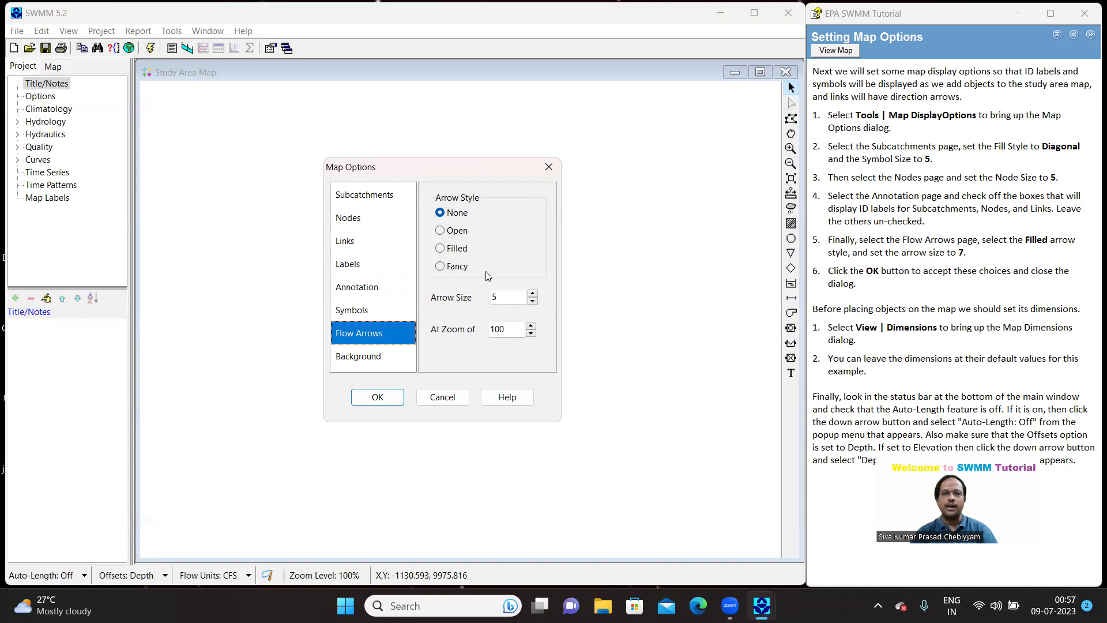
pyautogui.click(441, 250)
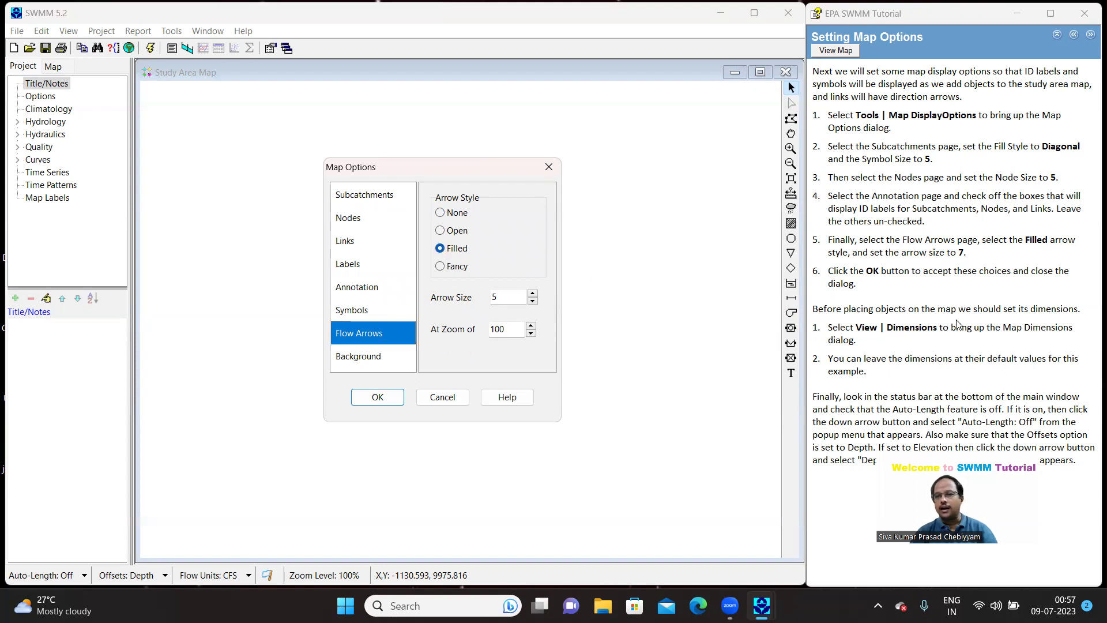
pyautogui.moveTo(957, 252); pyautogui.dragTo(974, 253)
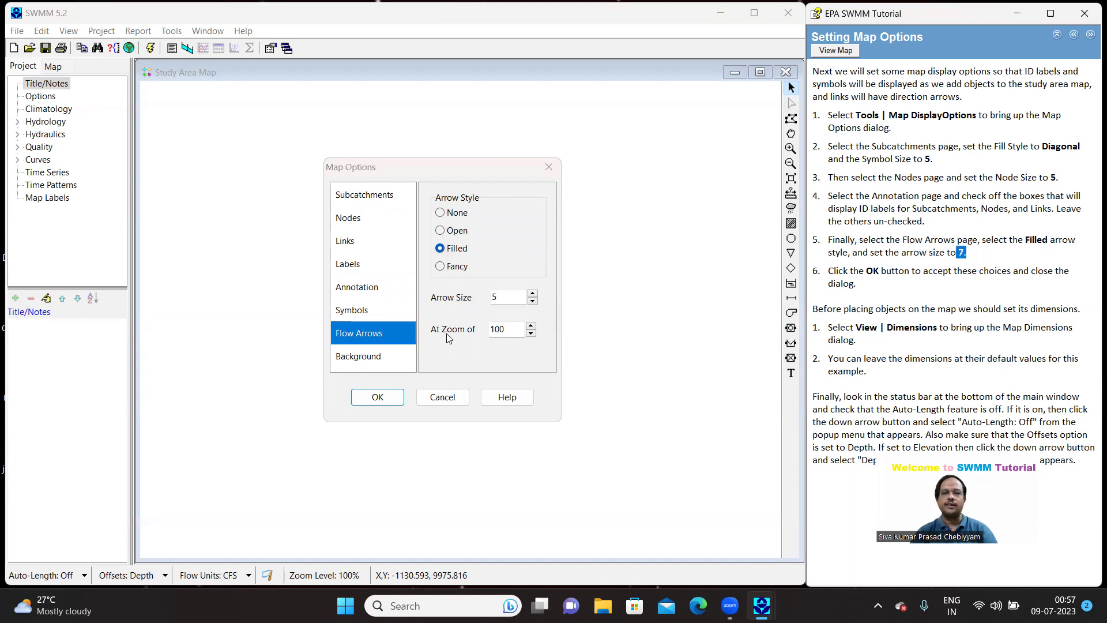
pyautogui.click(533, 294)
pyautogui.doubleClick(533, 294)
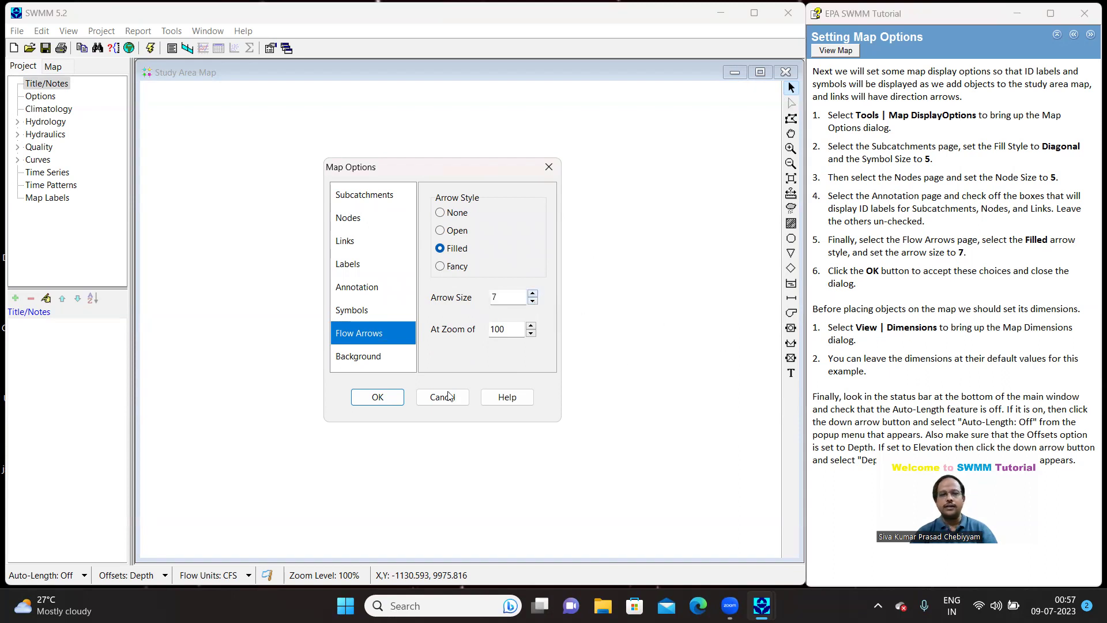
pyautogui.click(375, 401)
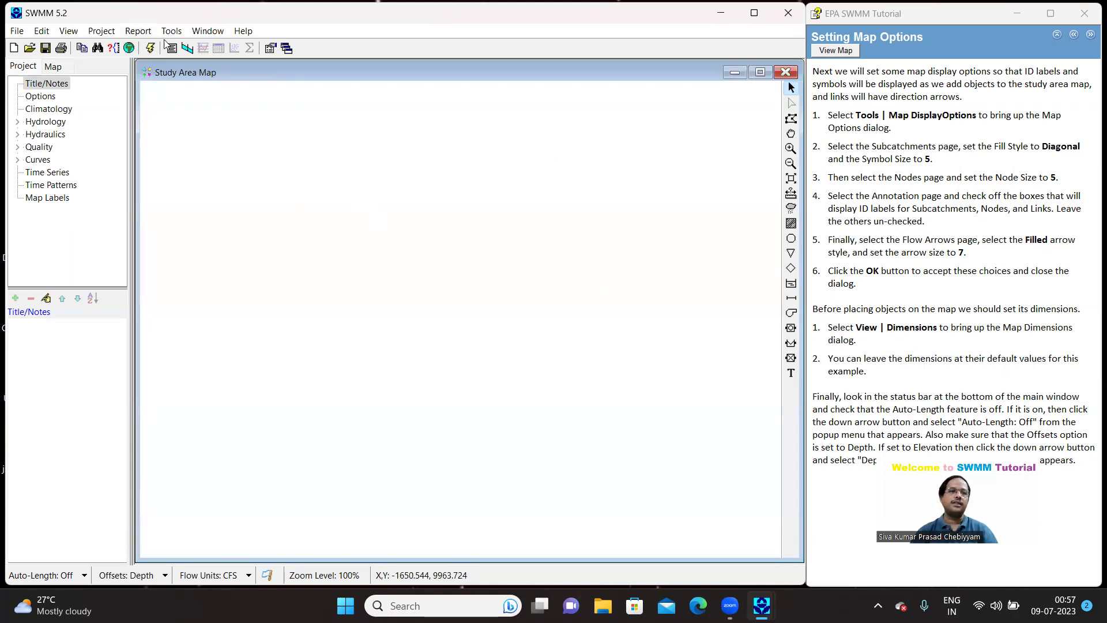
# - Keep the default map dimensions of 0,0 to 10000,10000 with no map units
pyautogui.click(69, 35)
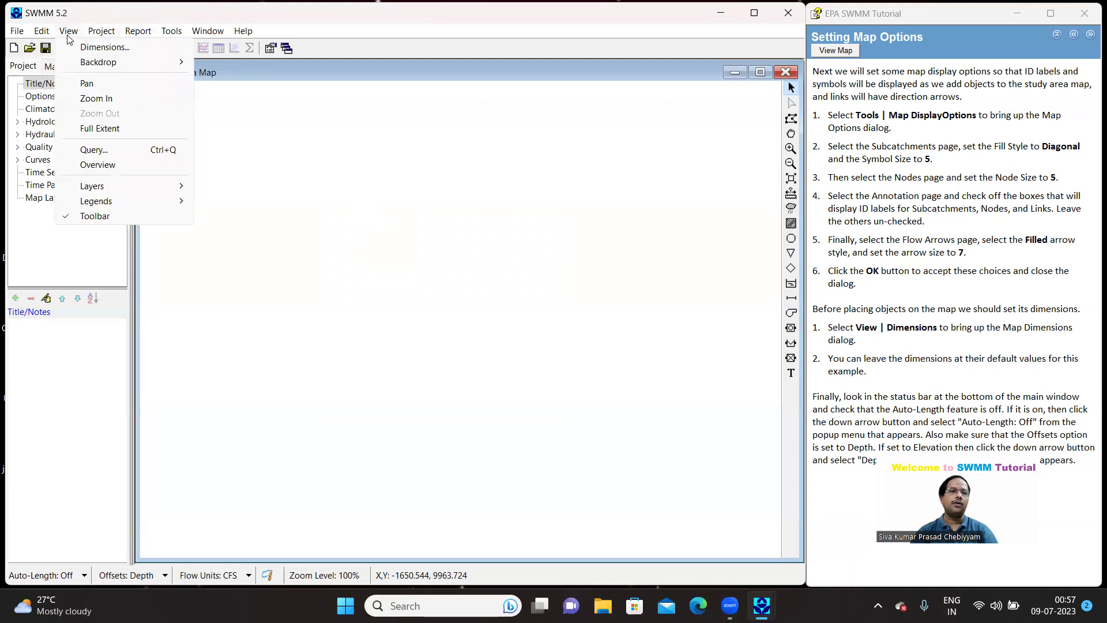
pyautogui.click(101, 47)
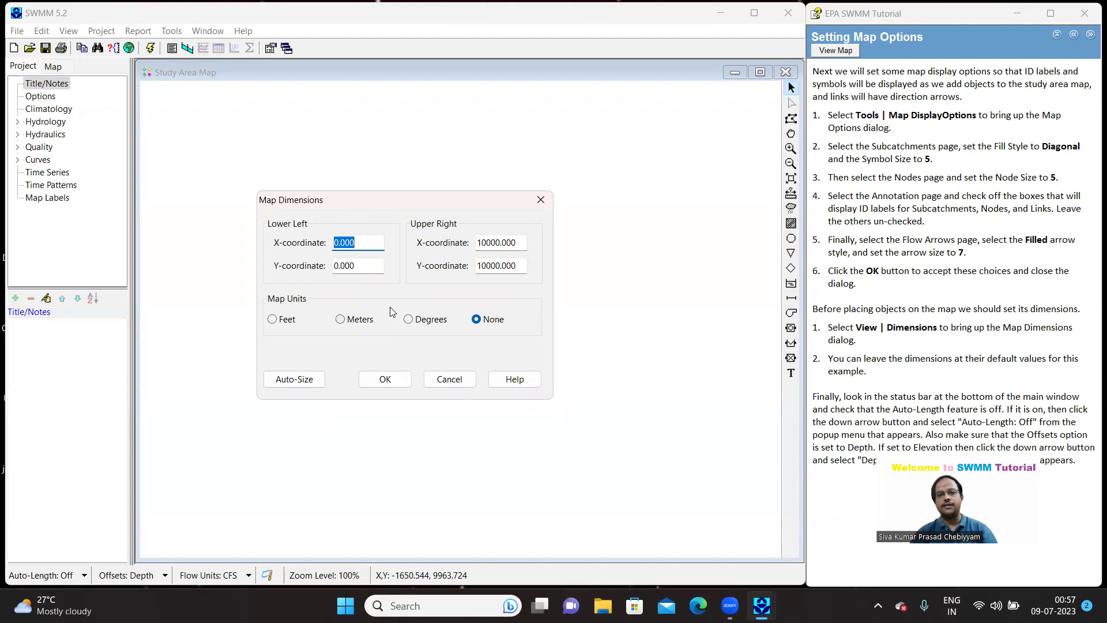
pyautogui.click(393, 382)
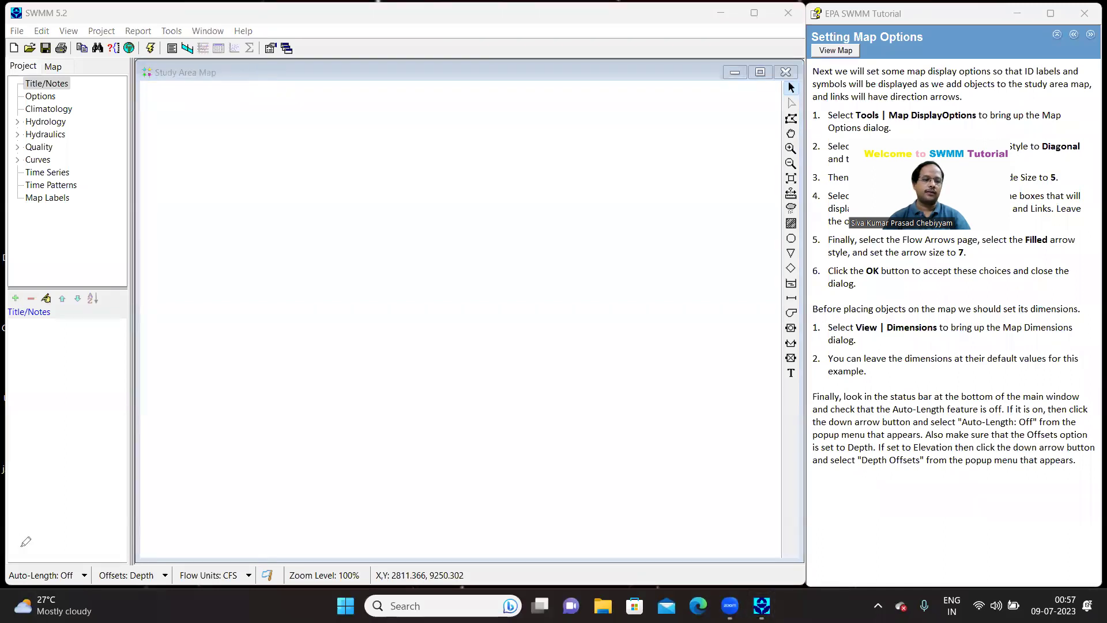
pyautogui.moveTo(21, 548)
pyautogui.mouseDown()
pyautogui.moveTo(15, 562)
pyautogui.moveTo(64, 576)
pyautogui.moveTo(176, 557)
pyautogui.moveTo(436, 569)
pyautogui.moveTo(397, 537)
pyautogui.moveTo(268, 528)
pyautogui.mouseUp()
pyautogui.moveTo(130, 544); pyautogui.dragTo(10, 559)
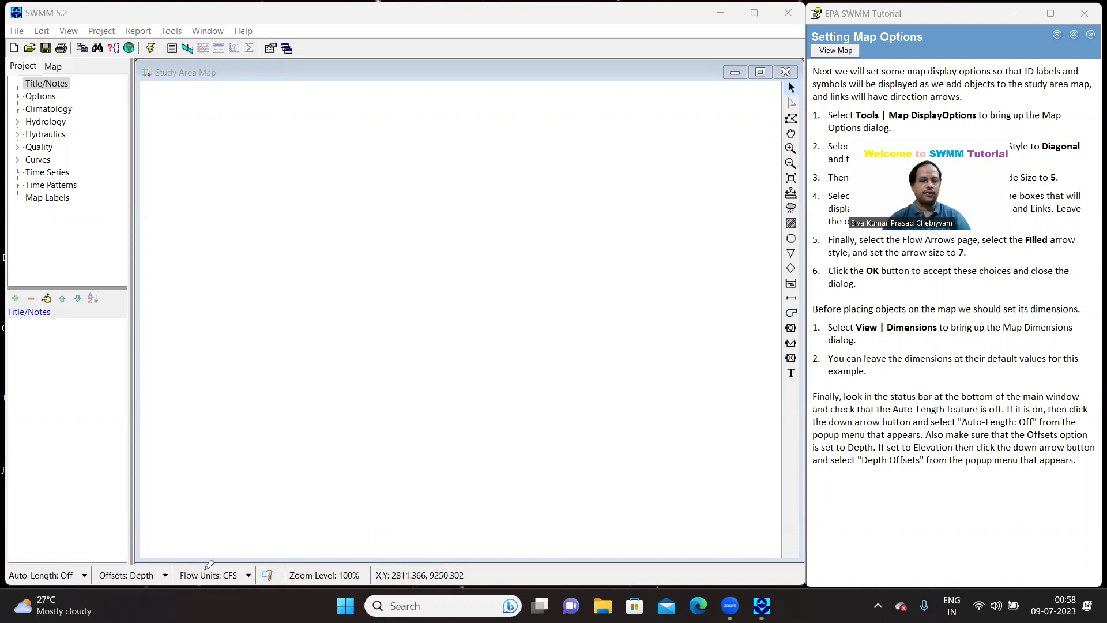
pyautogui.moveTo(203, 569); pyautogui.dragTo(248, 553)
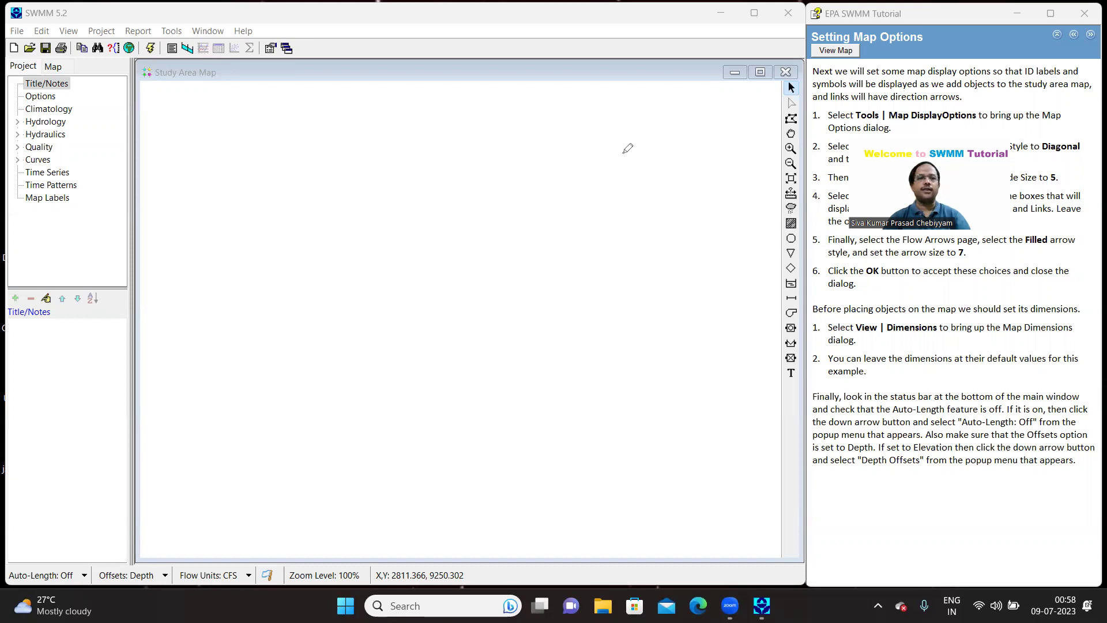
pyautogui.click(84, 574)
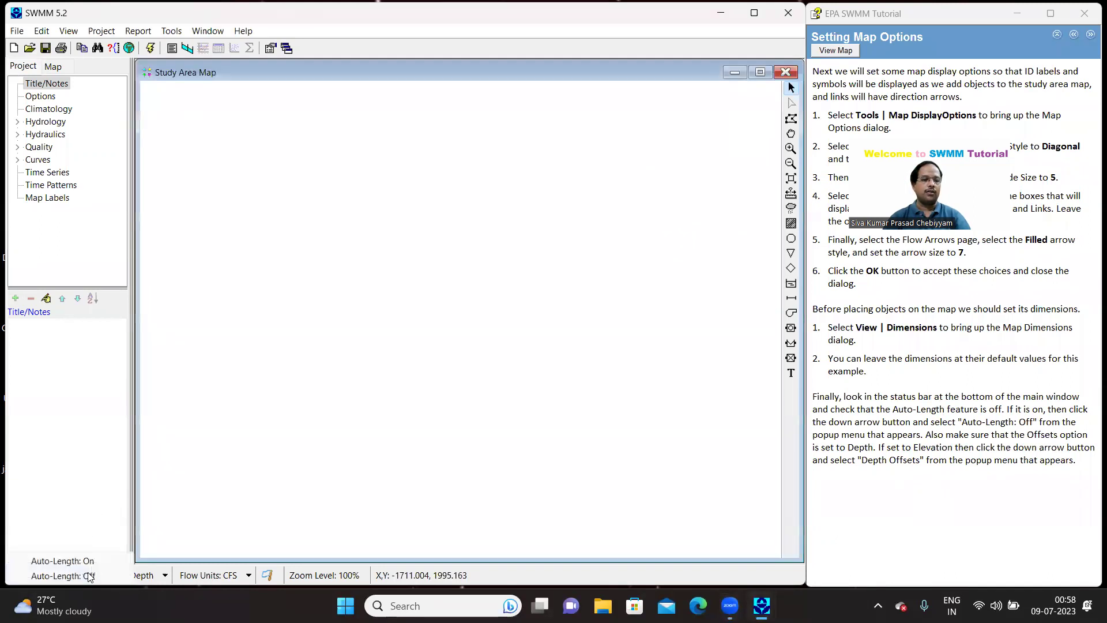
pyautogui.click(165, 575)
pyautogui.click(166, 574)
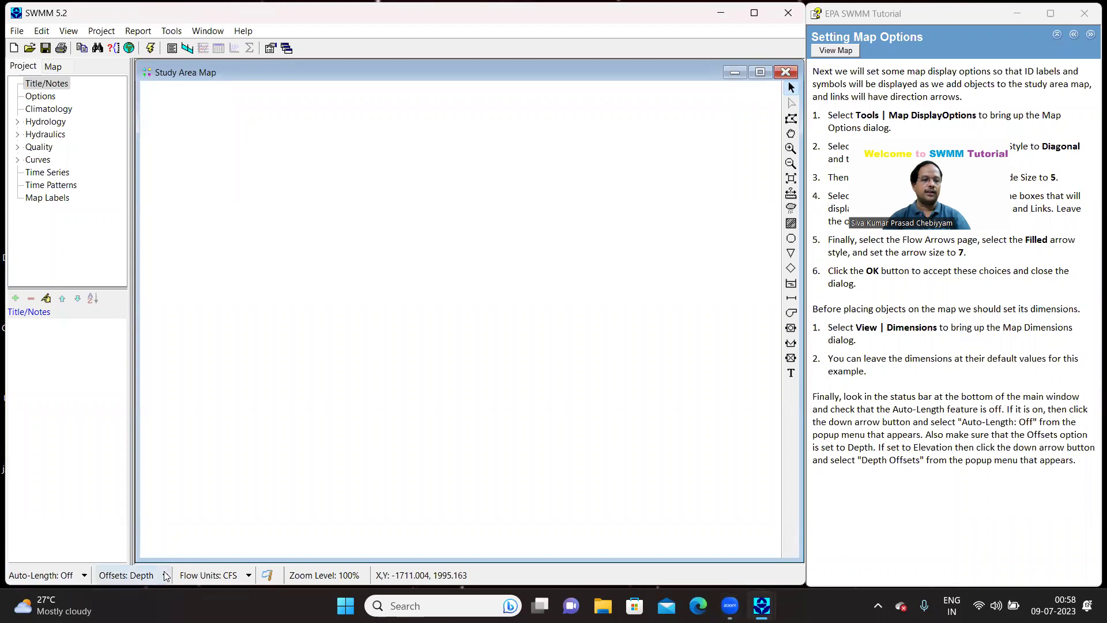
pyautogui.click(249, 577)
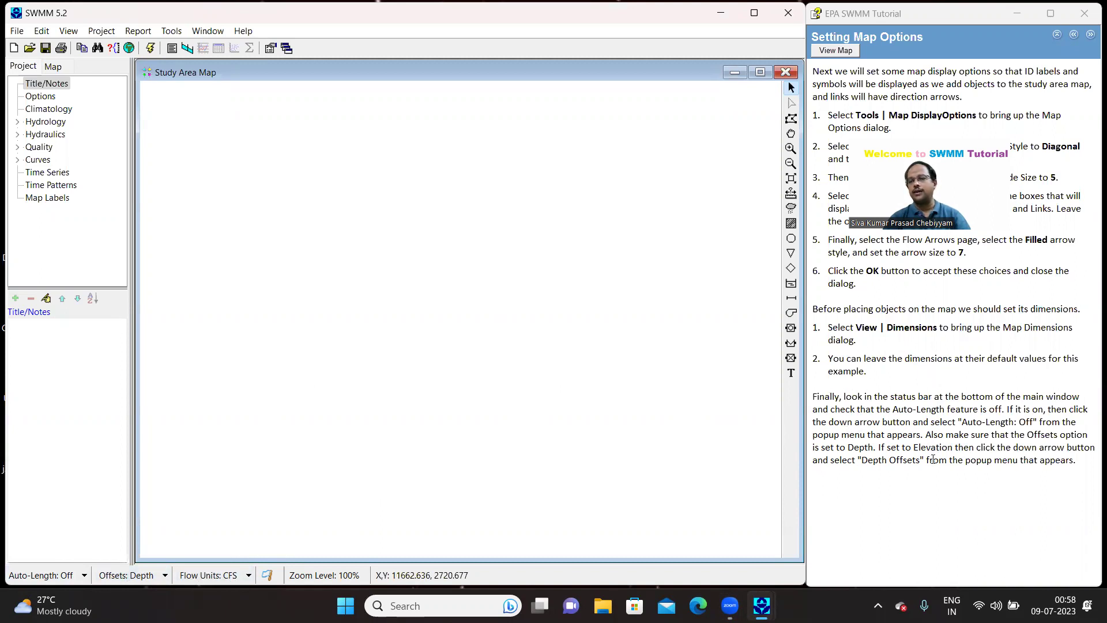
# - Advance the tutorial to the Drawing the Drainage Area Subcatchments page
pyautogui.click(1089, 36)
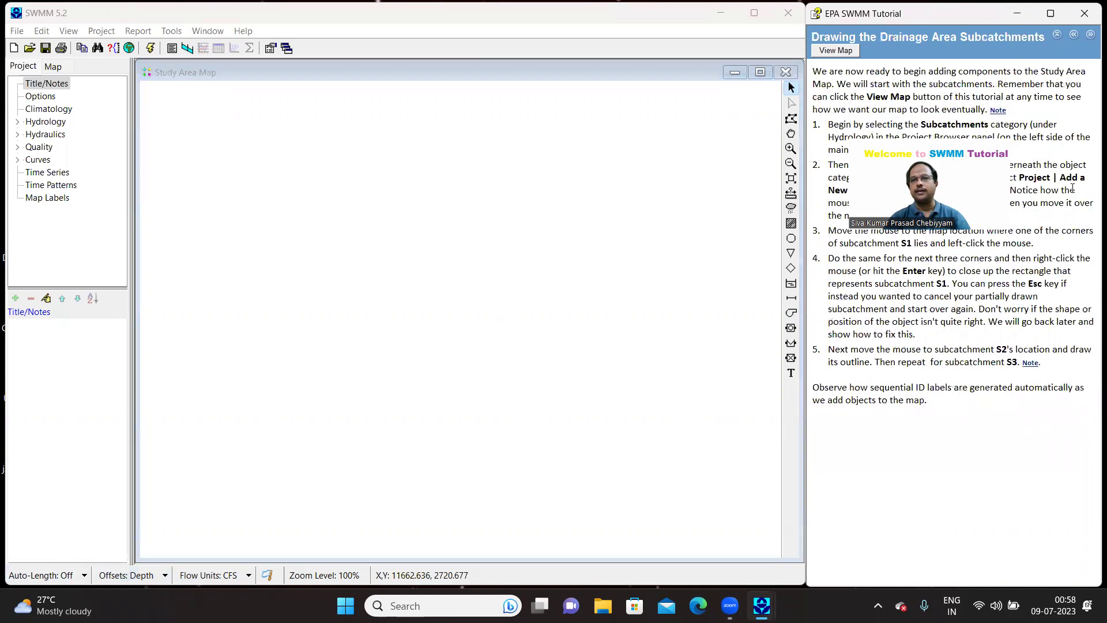